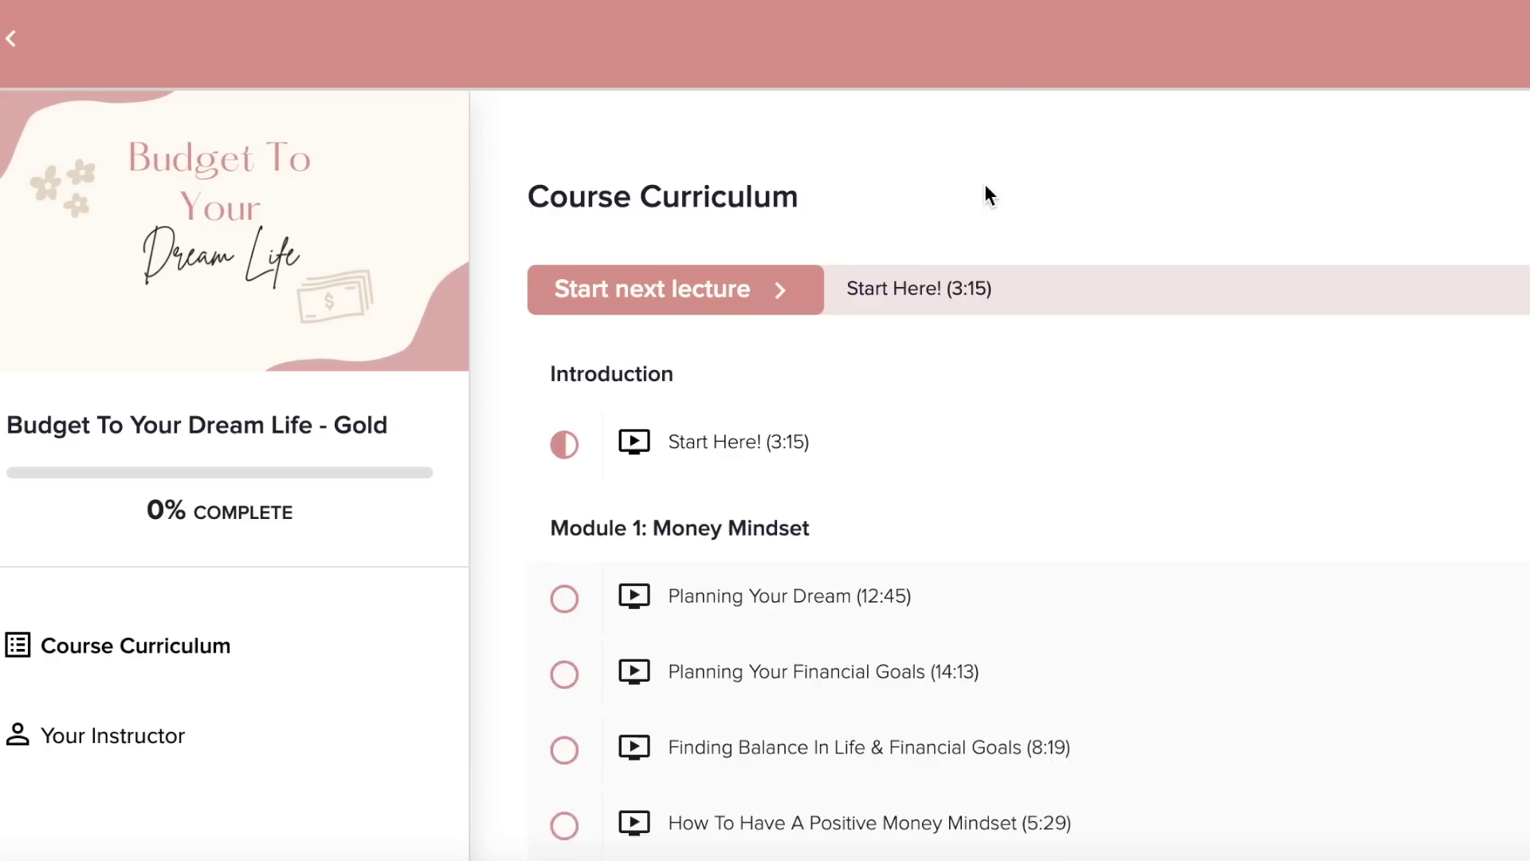
# Step: Review the income entries down to the TOTAL INCOME row
pyautogui.scroll(-2, 986, 195)
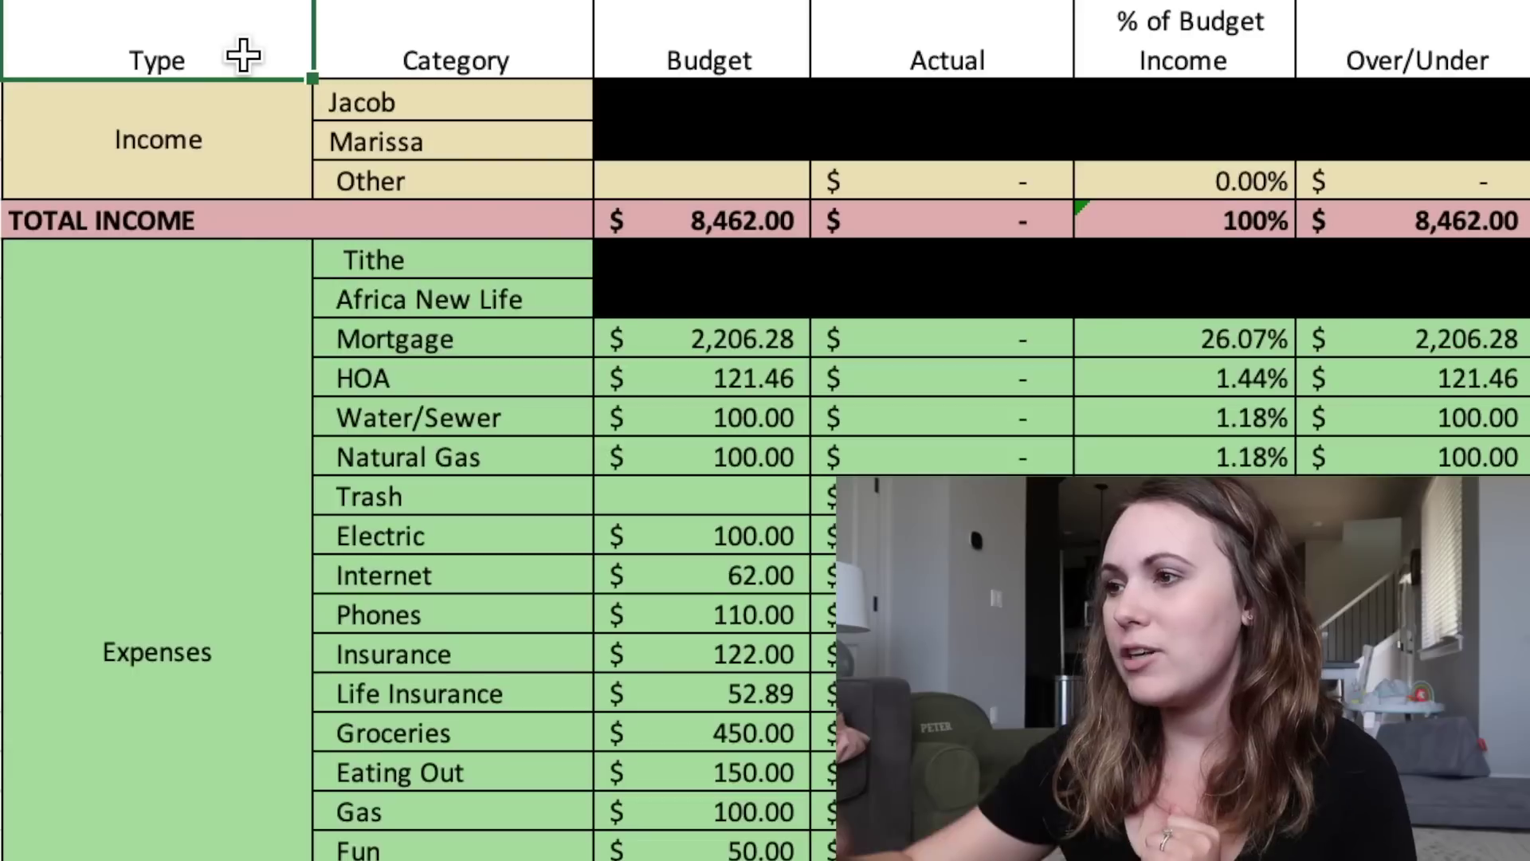
pyautogui.click(240, 113)
pyautogui.click(472, 97)
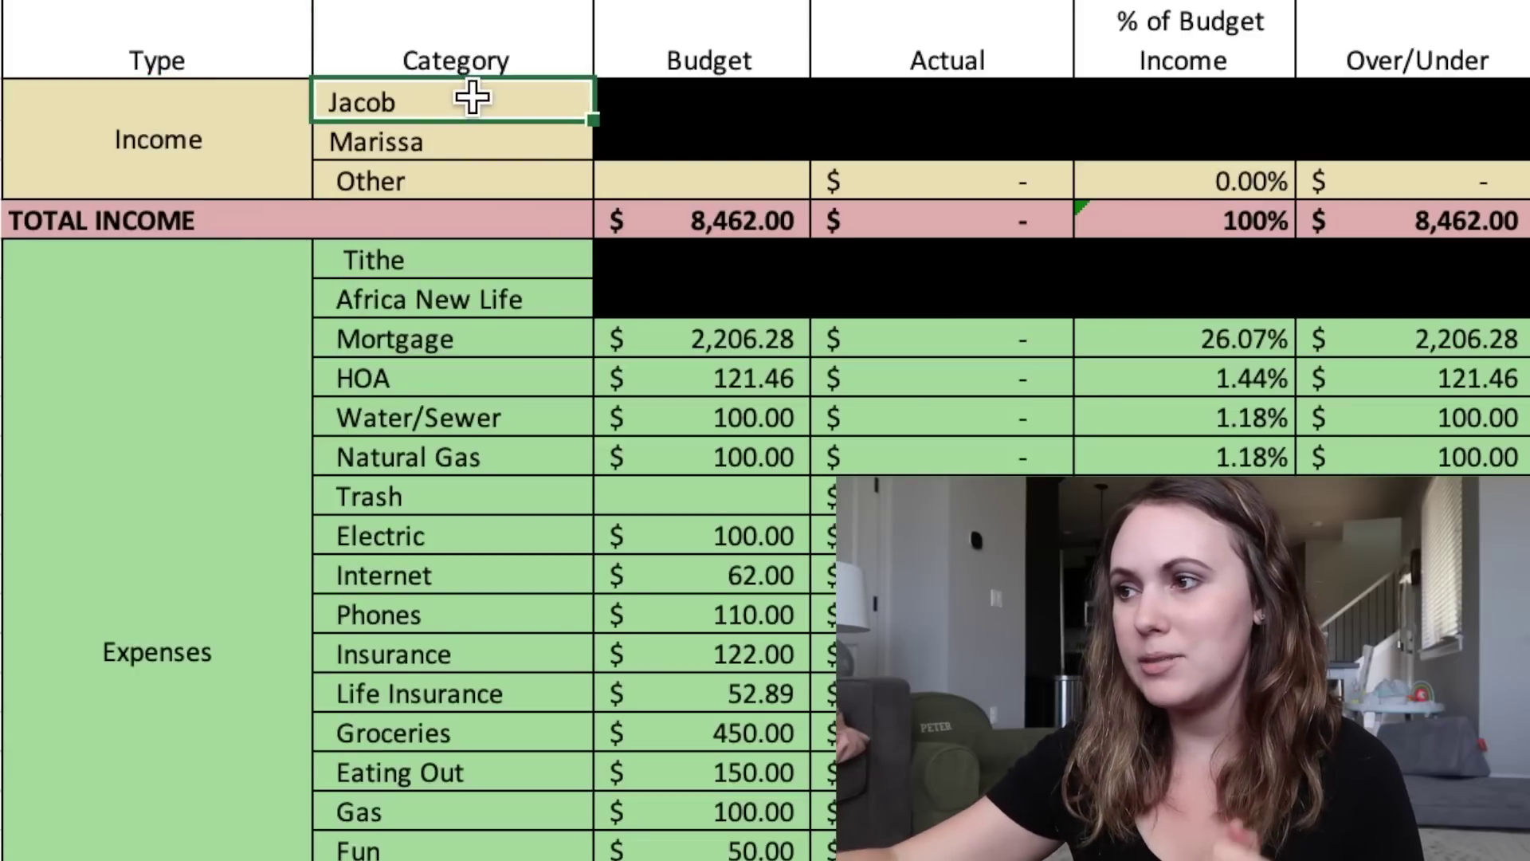
pyautogui.press('Down')
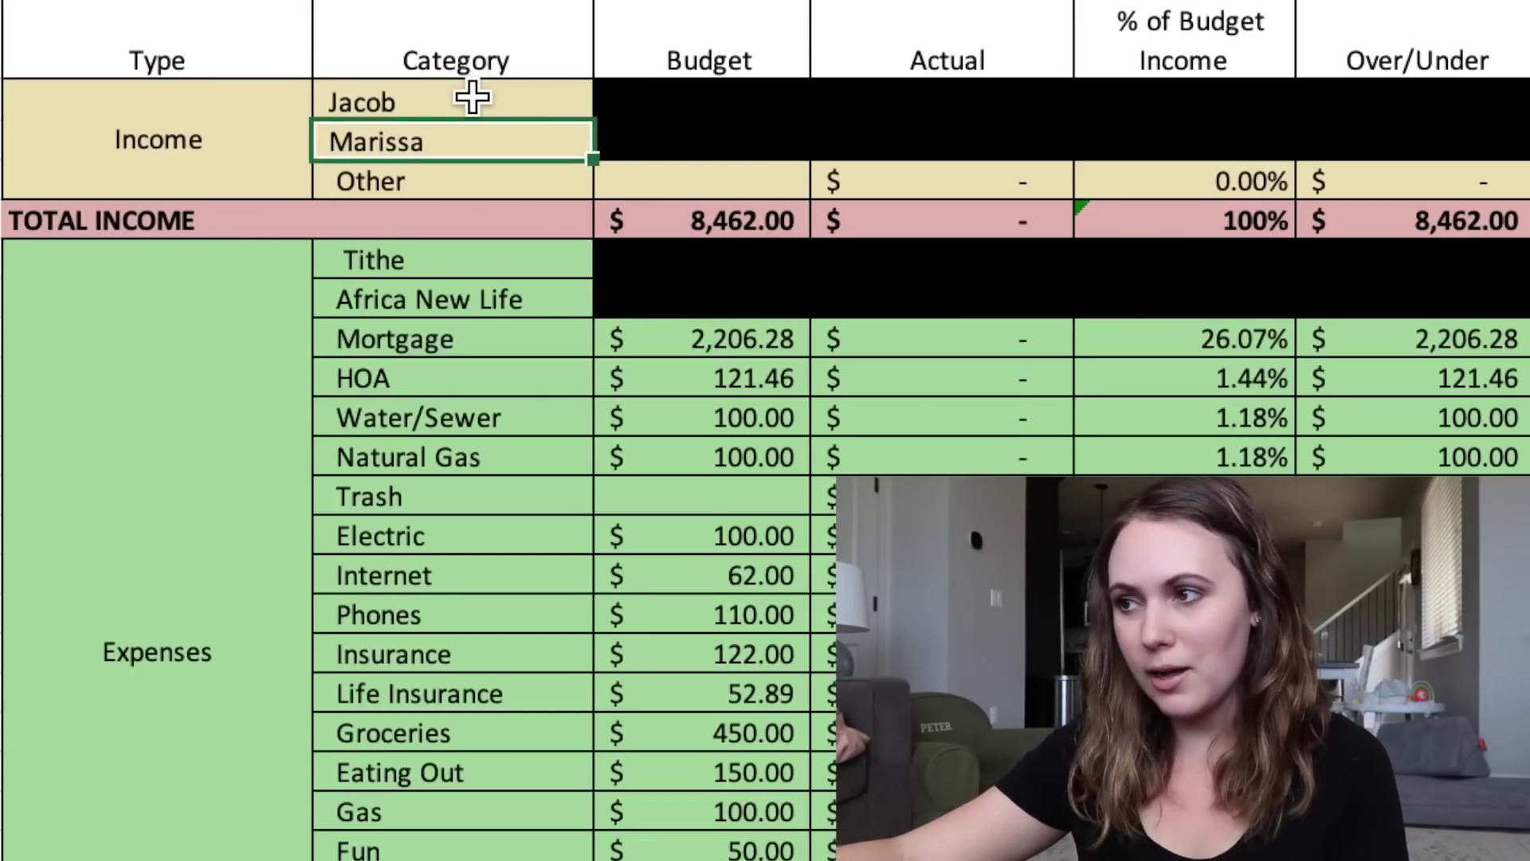
pyautogui.press('Down')
pyautogui.press('Down')
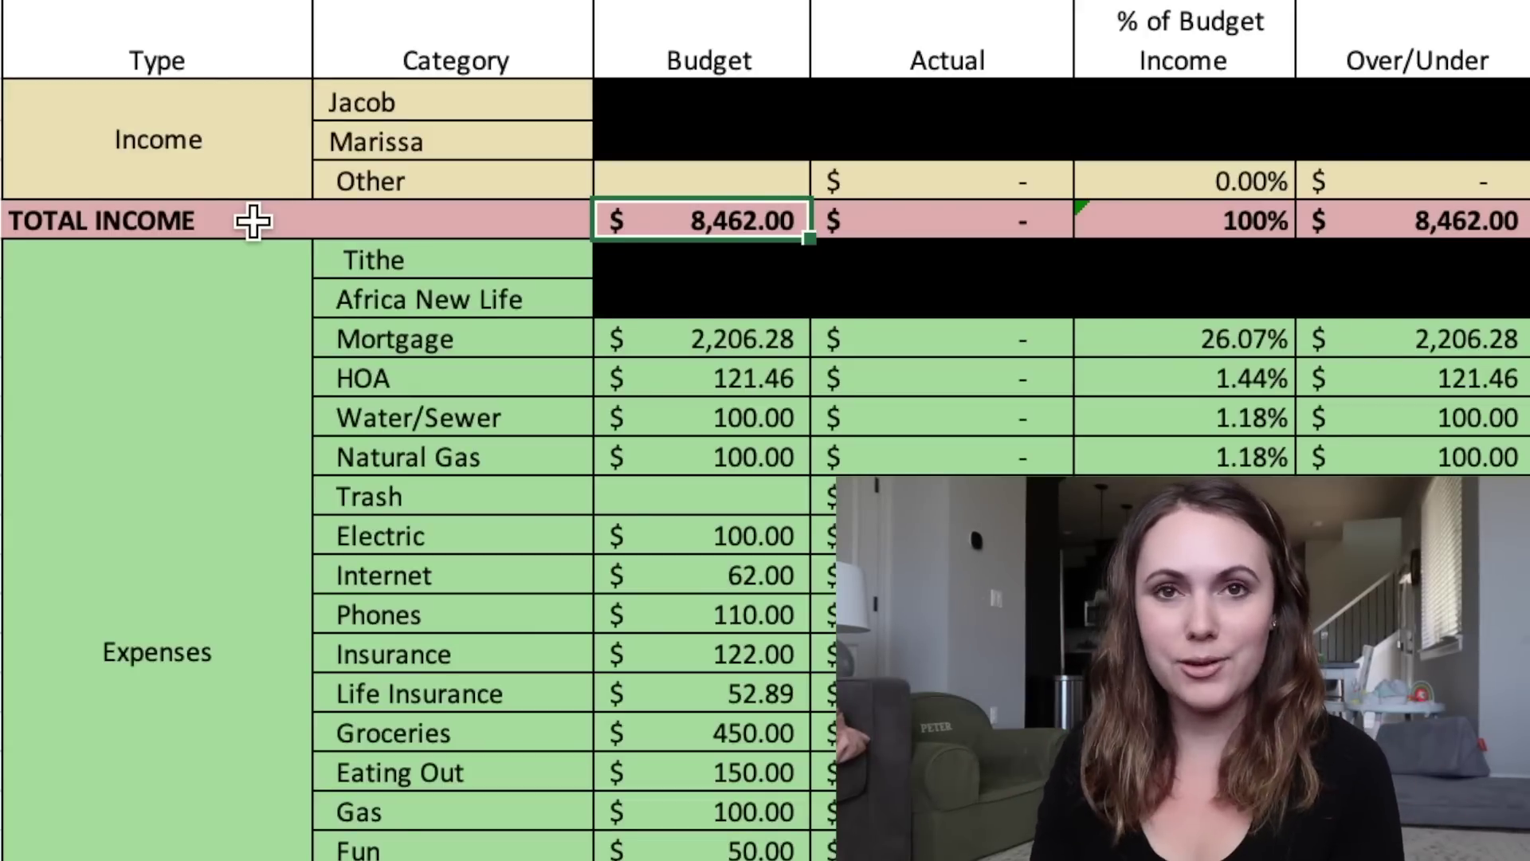
# Step: Enter 2287.04 as the Mortgage budget, bringing total expenses to $6,462.59
pyautogui.scroll(-2, 223, 199)
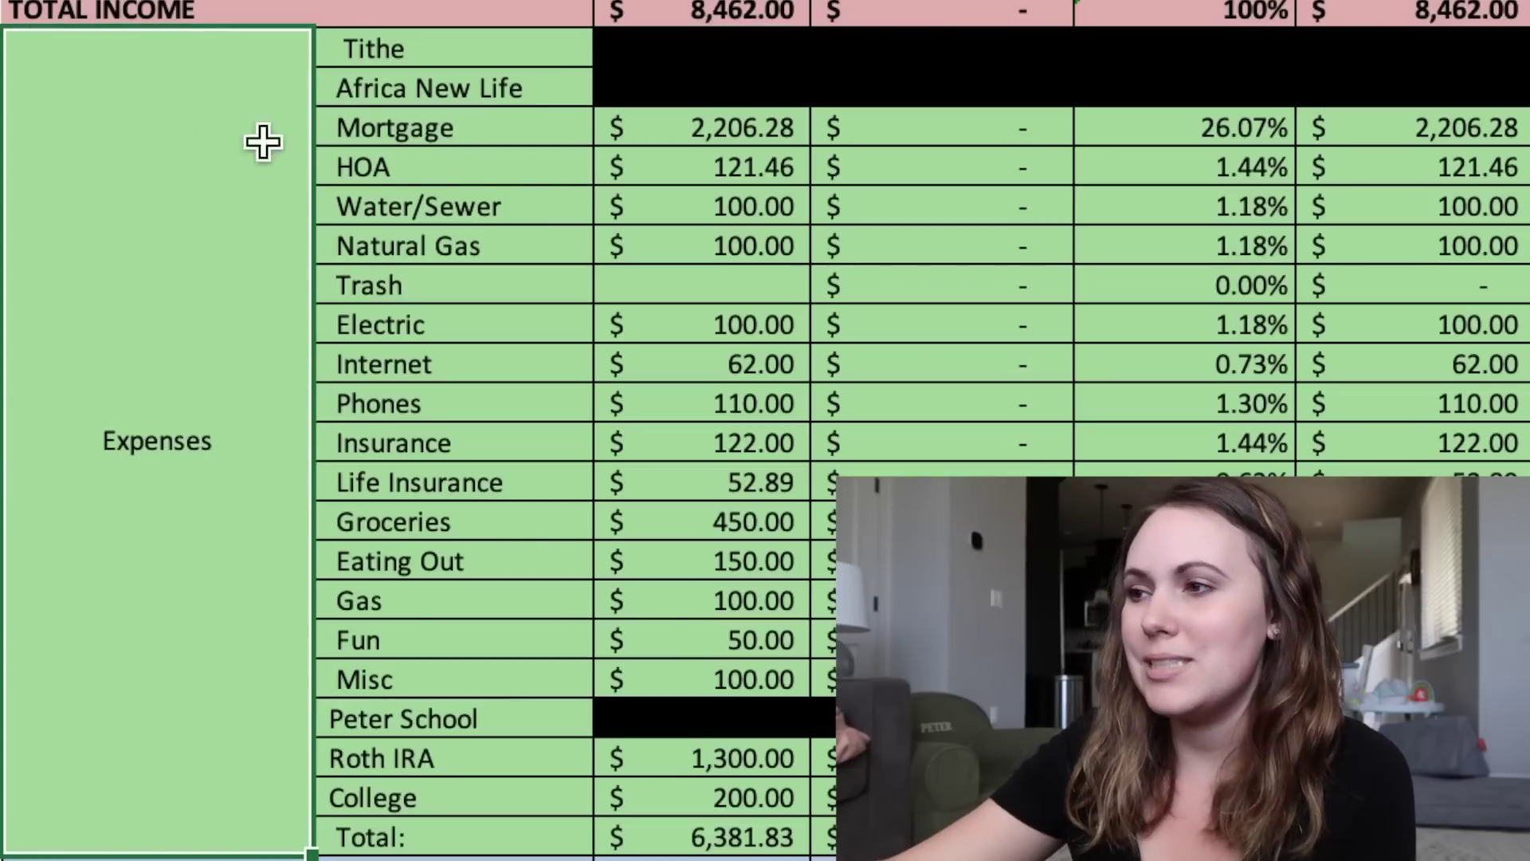
pyautogui.click(476, 62)
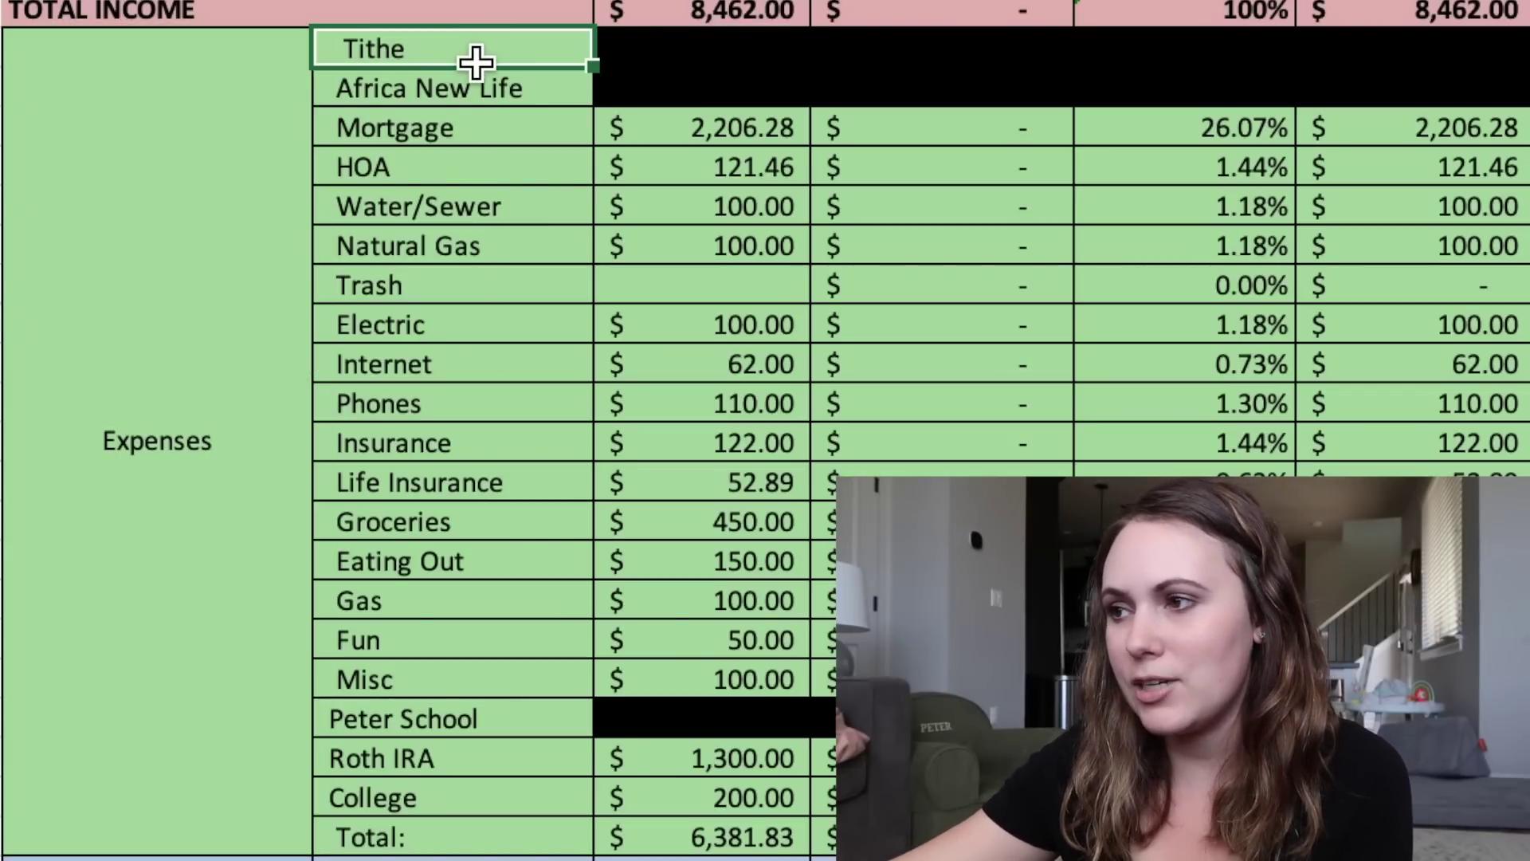
pyautogui.press('Down')
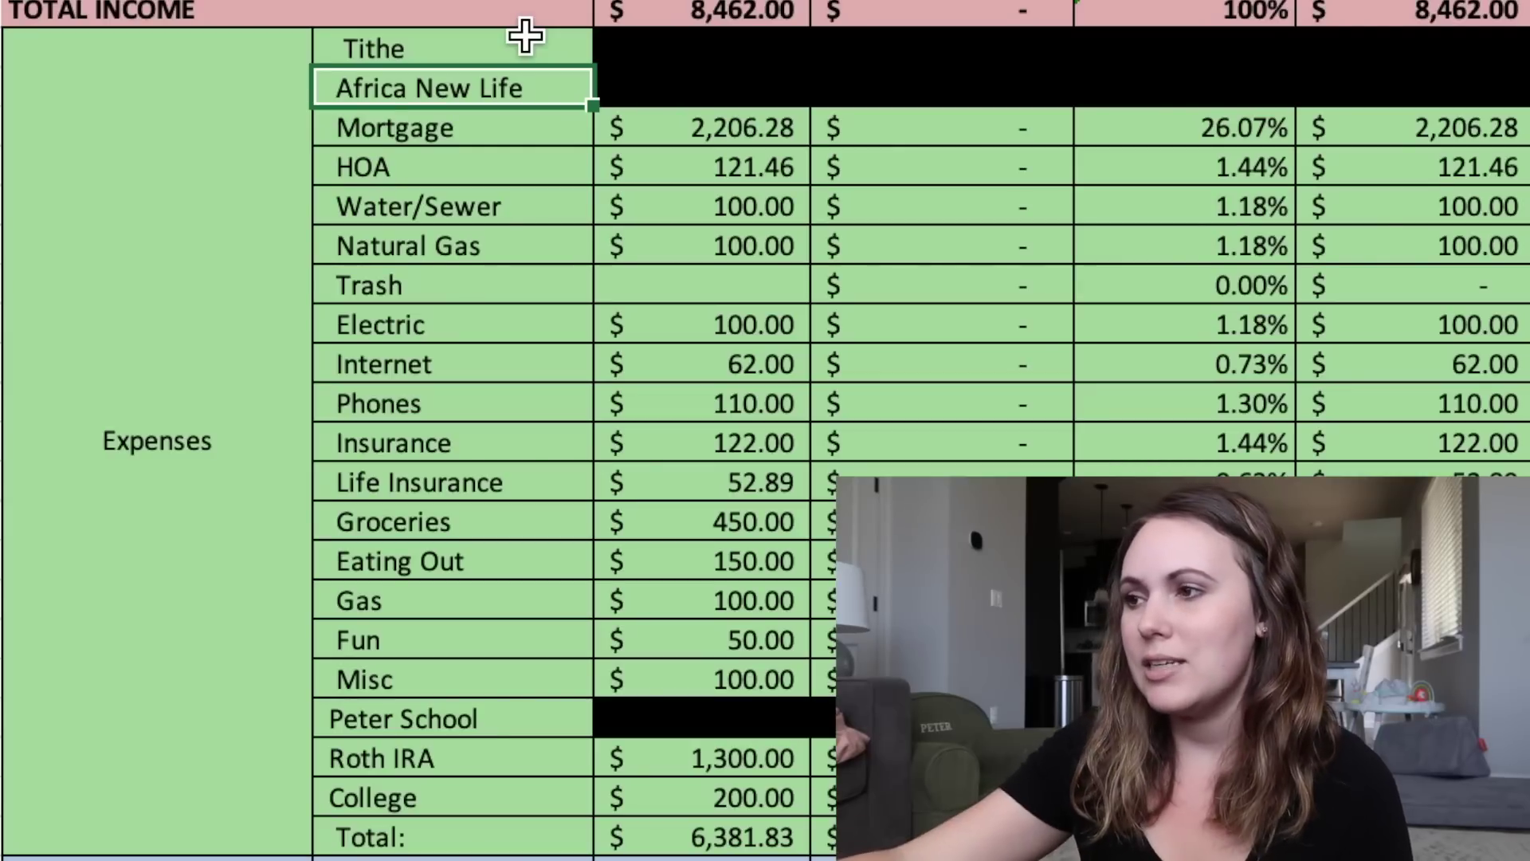
pyautogui.press('Left')
pyautogui.press('Right')
pyautogui.press('Down')
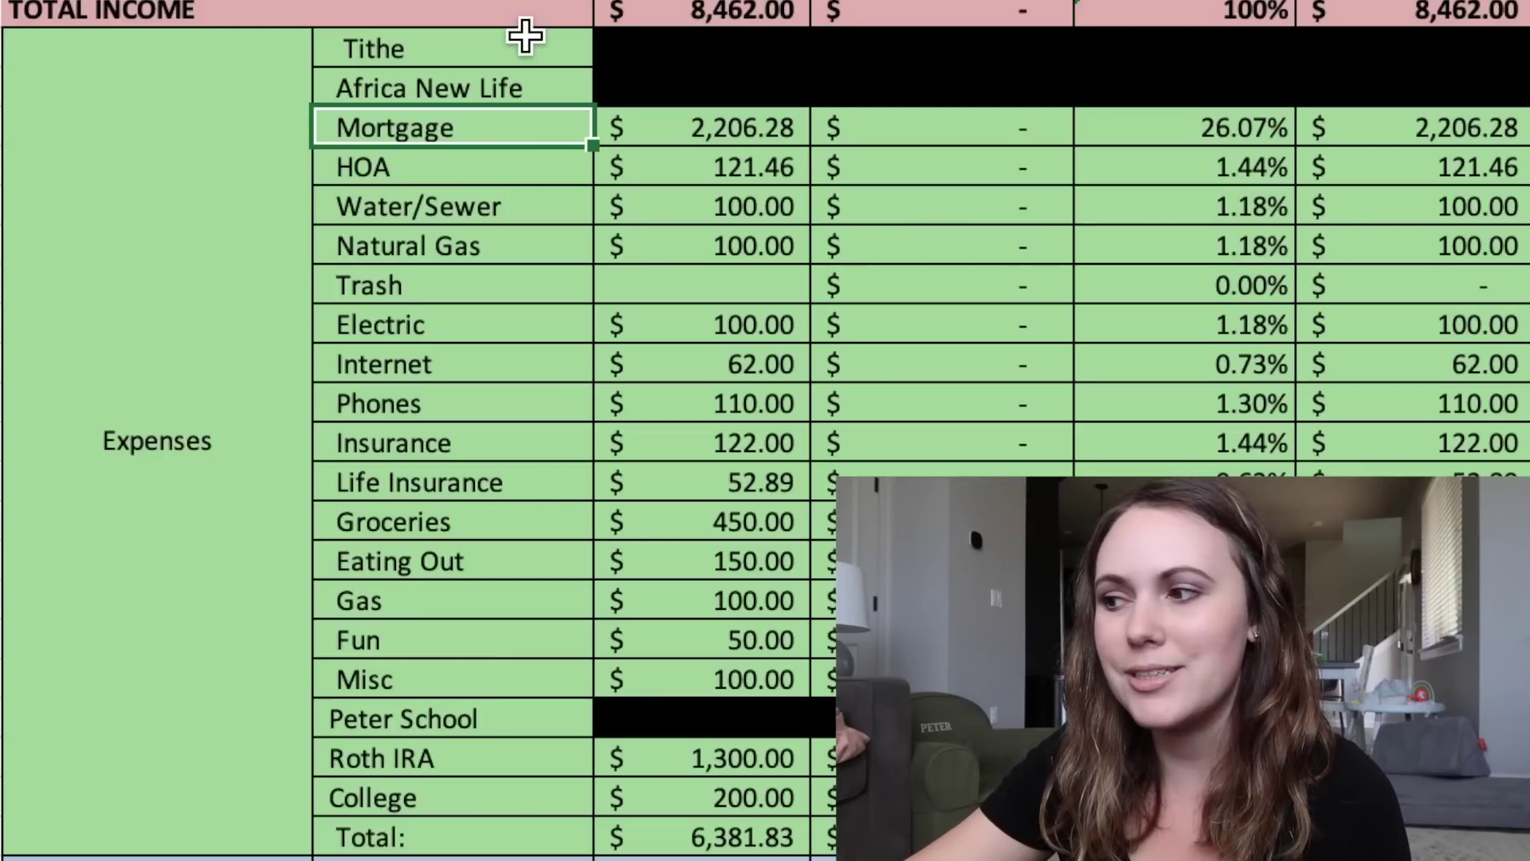
pyautogui.press('Right')
pyautogui.write('2287.04')
pyautogui.press('Return')
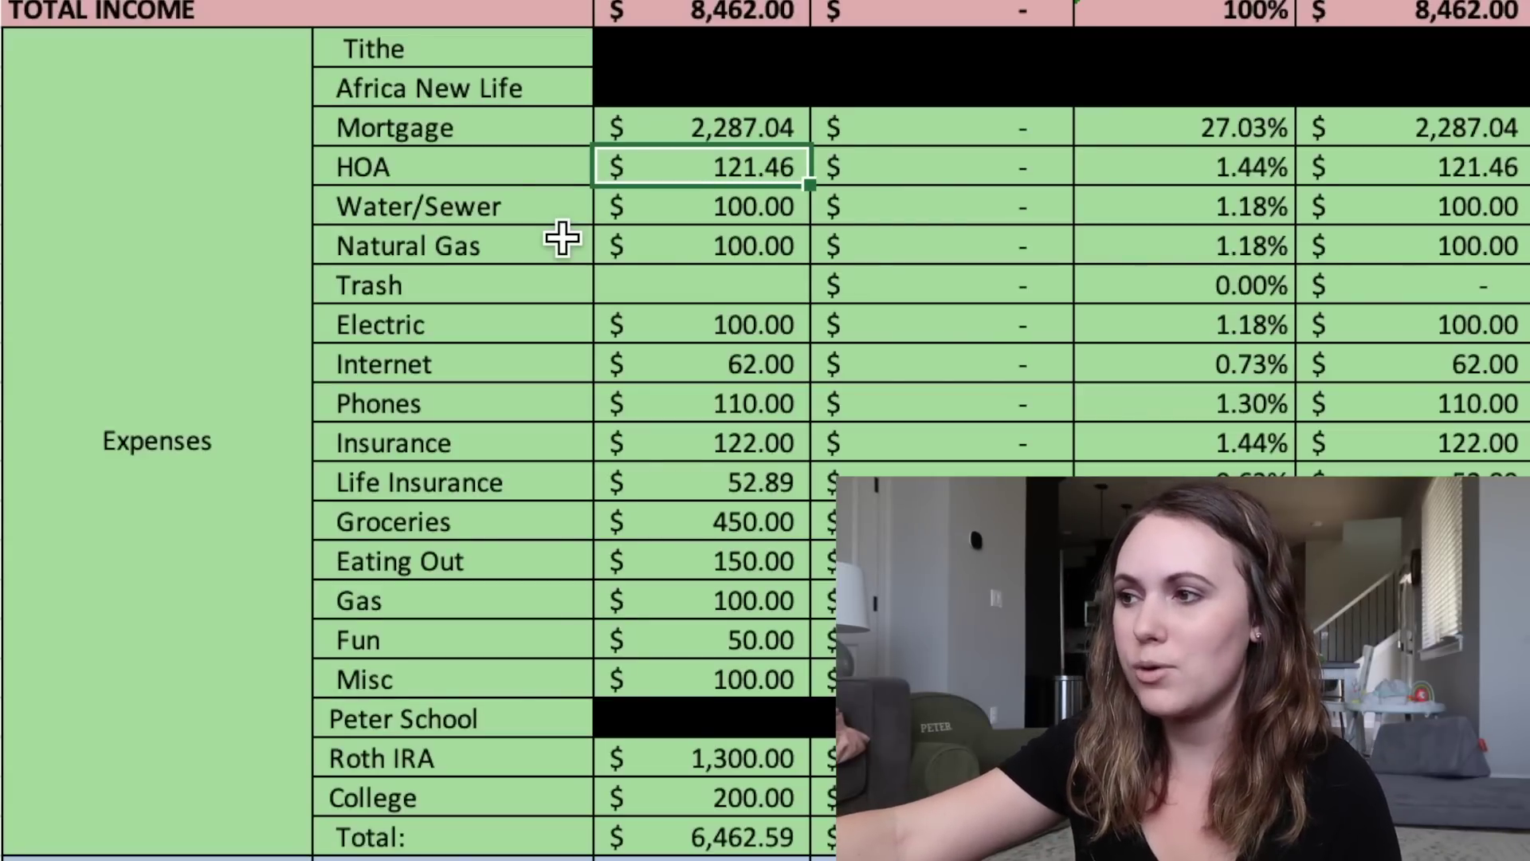
# Step: Change the Natural Gas budget amount to 70
pyautogui.press('Down')
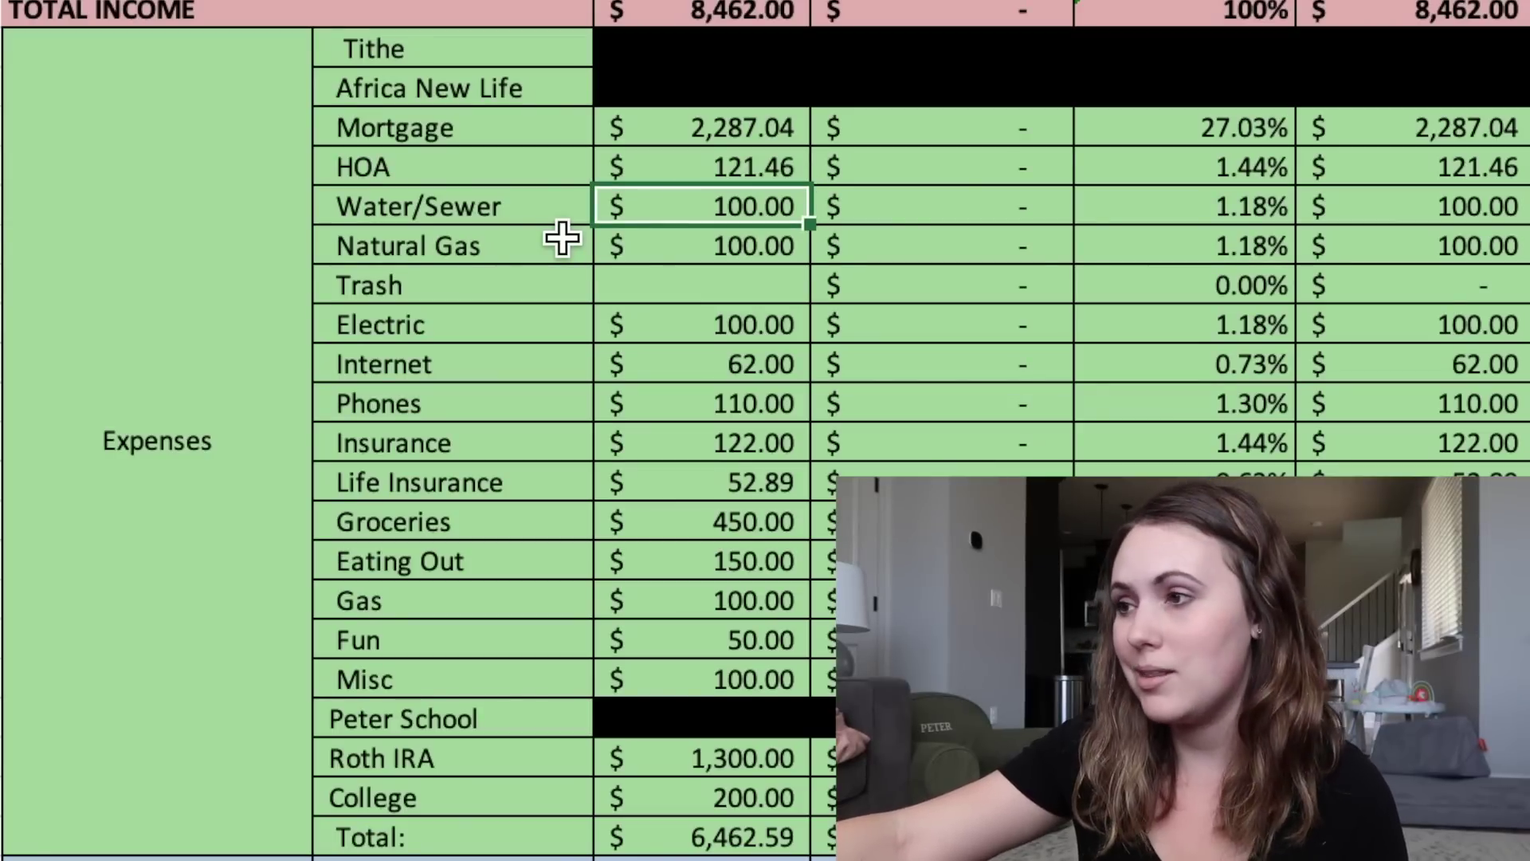
pyautogui.press('Down')
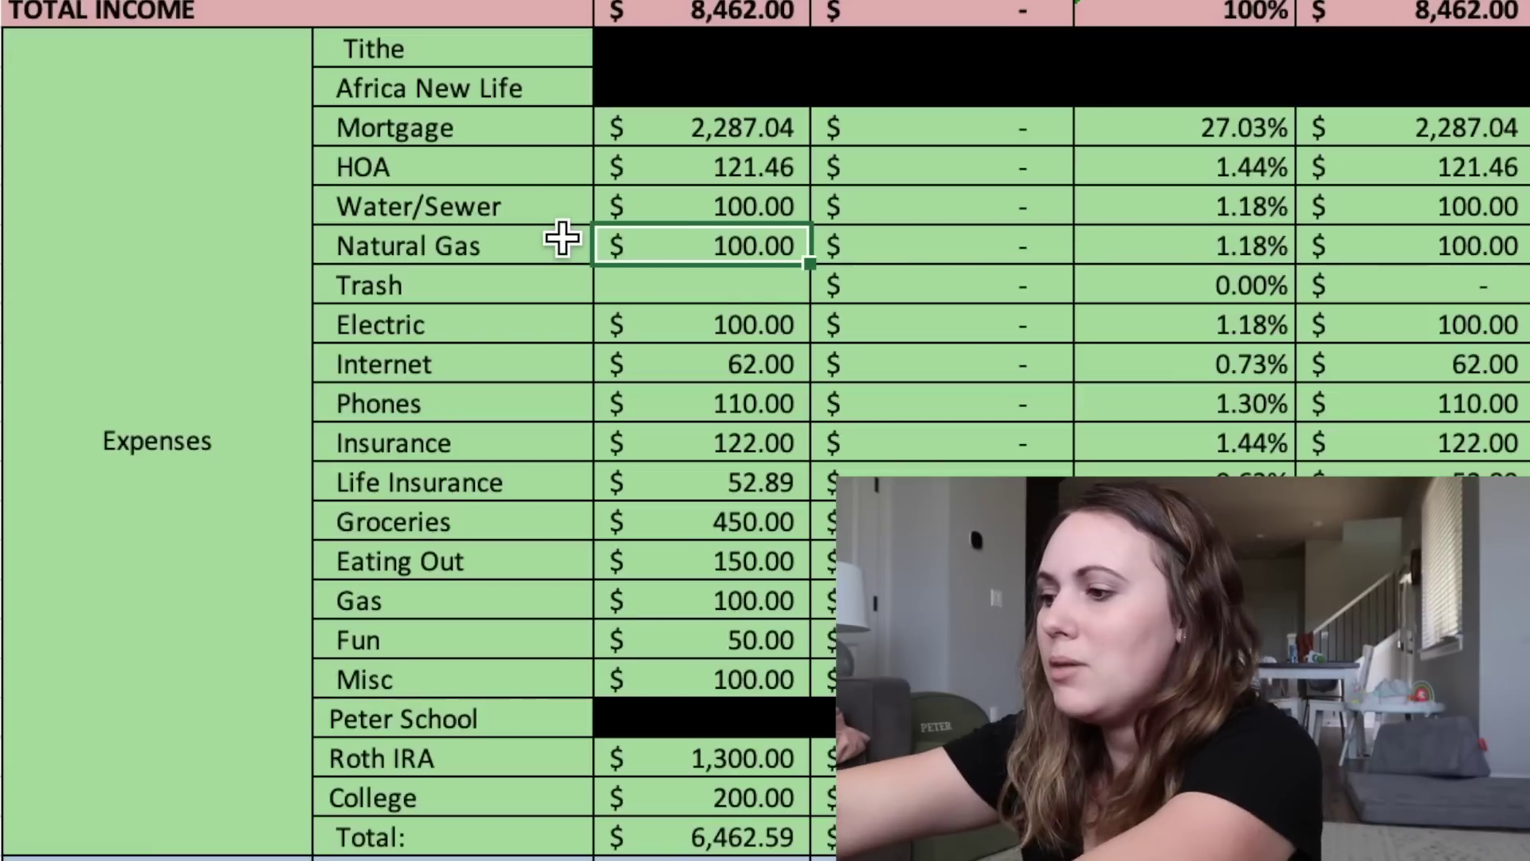
pyautogui.write('70')
pyautogui.press('Return')
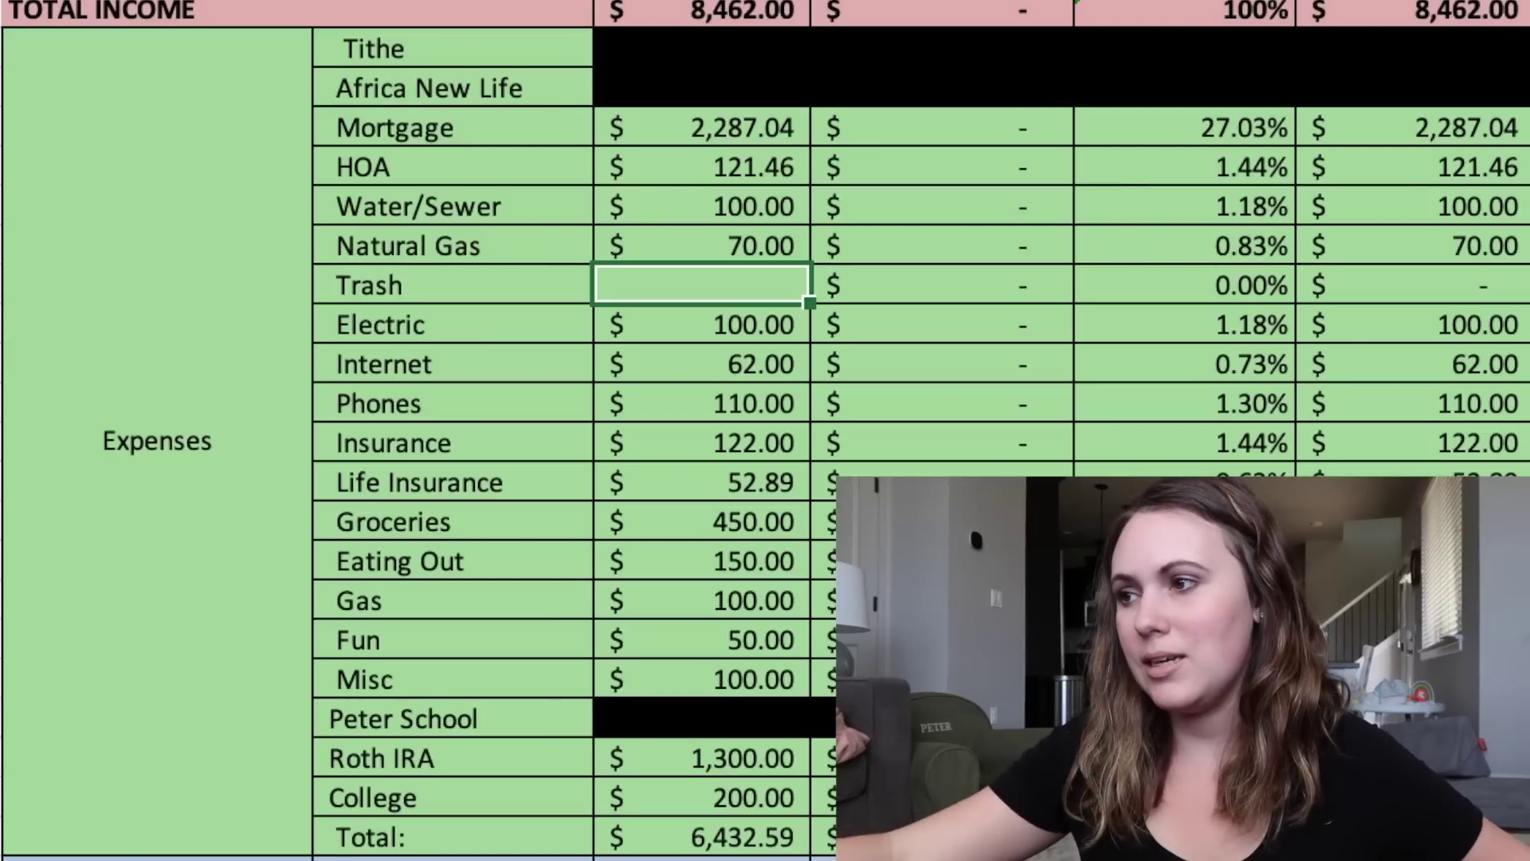
# Step: Set the Electric budget amount to 120
pyautogui.click(701, 323)
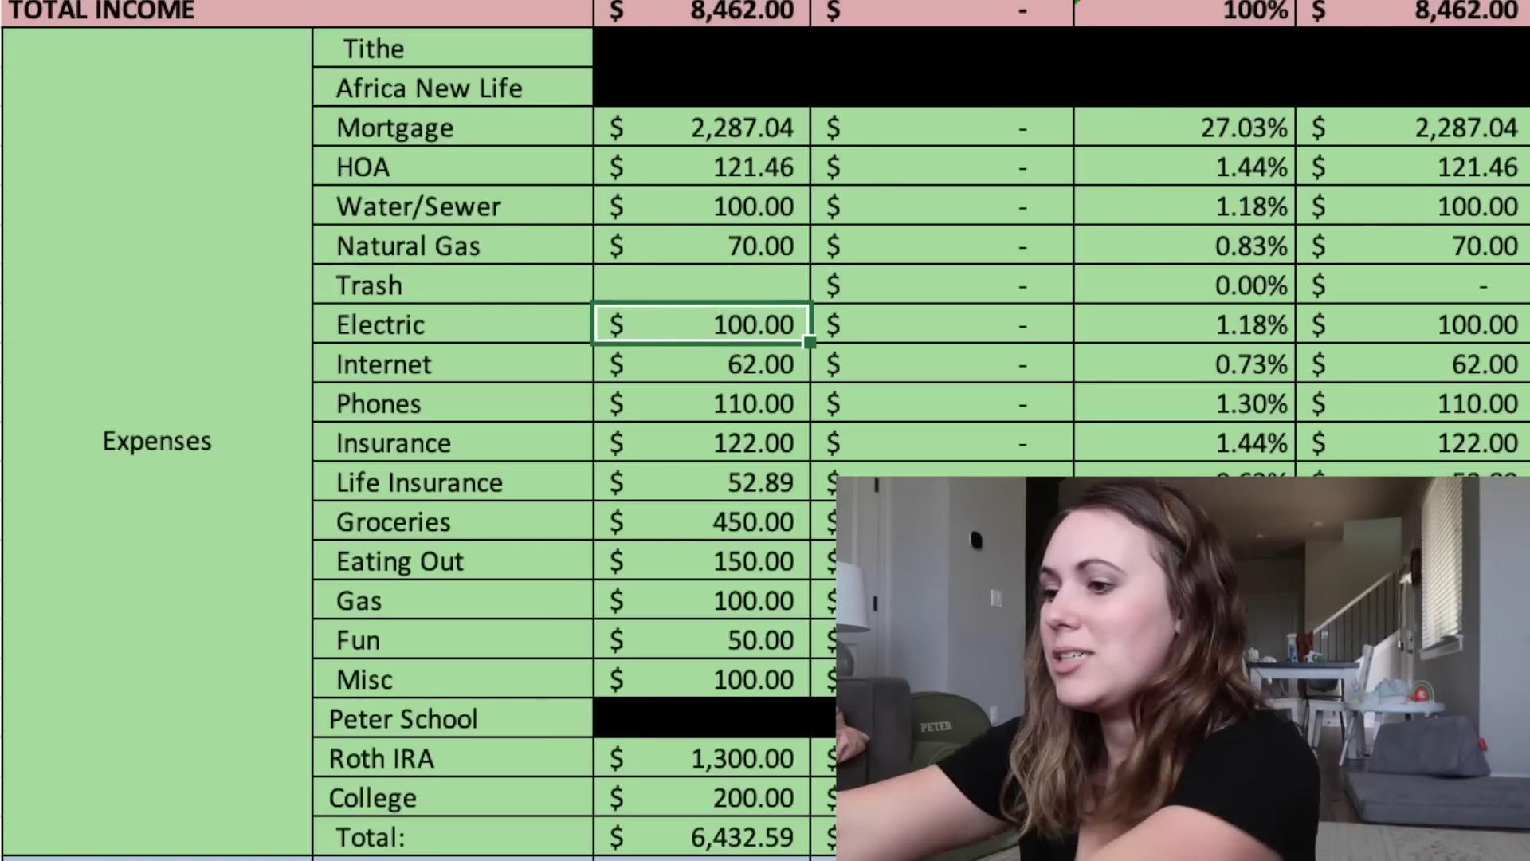
pyautogui.write('120')
pyautogui.press('Return')
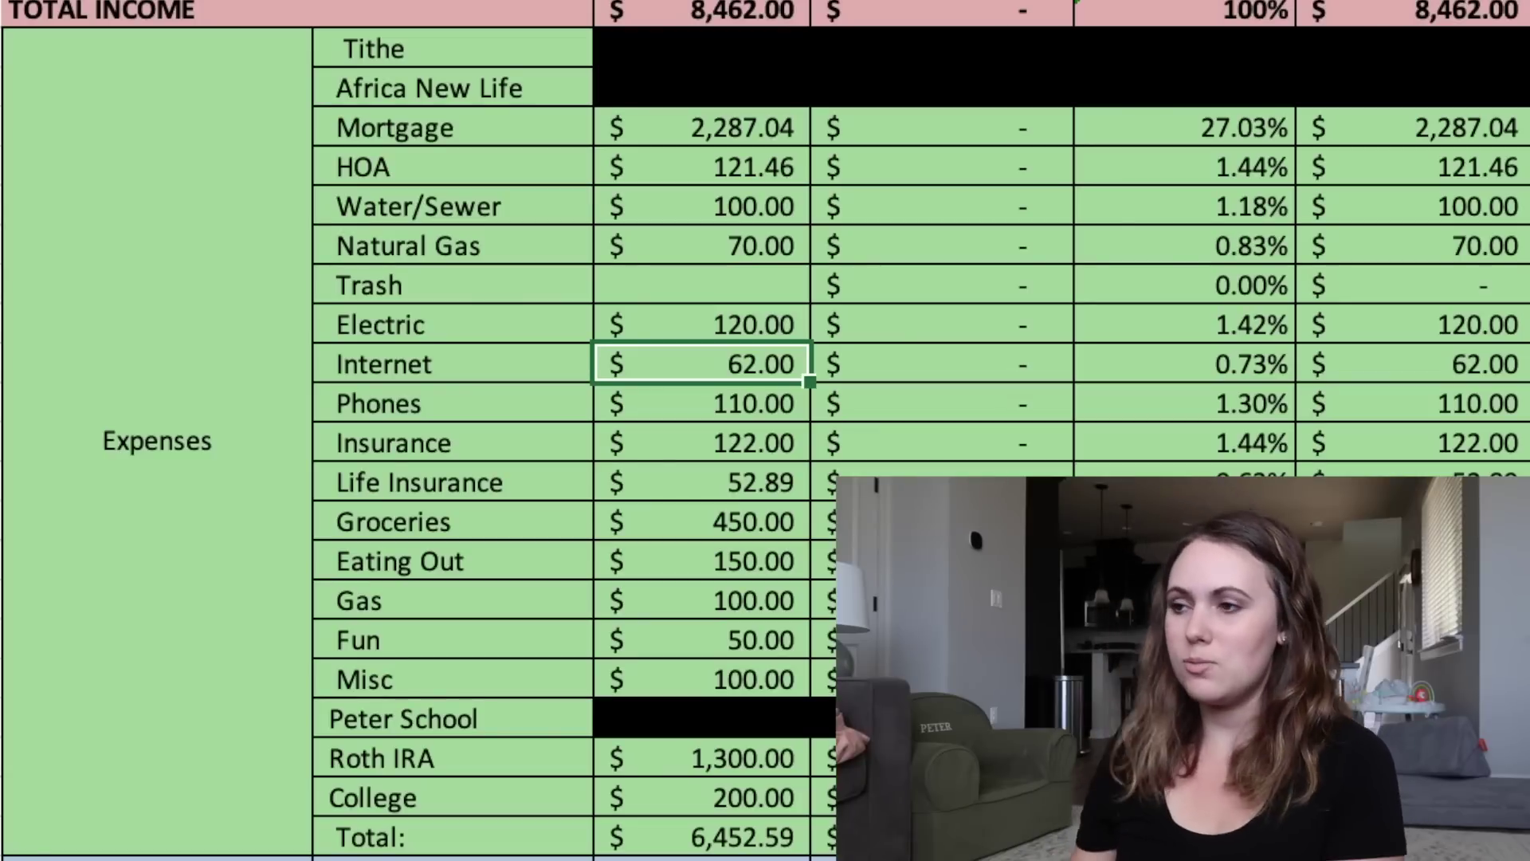
# Step: Enter 90 in the Insurance budget cell, bringing total expenses to $6,420.59
pyautogui.click(701, 404)
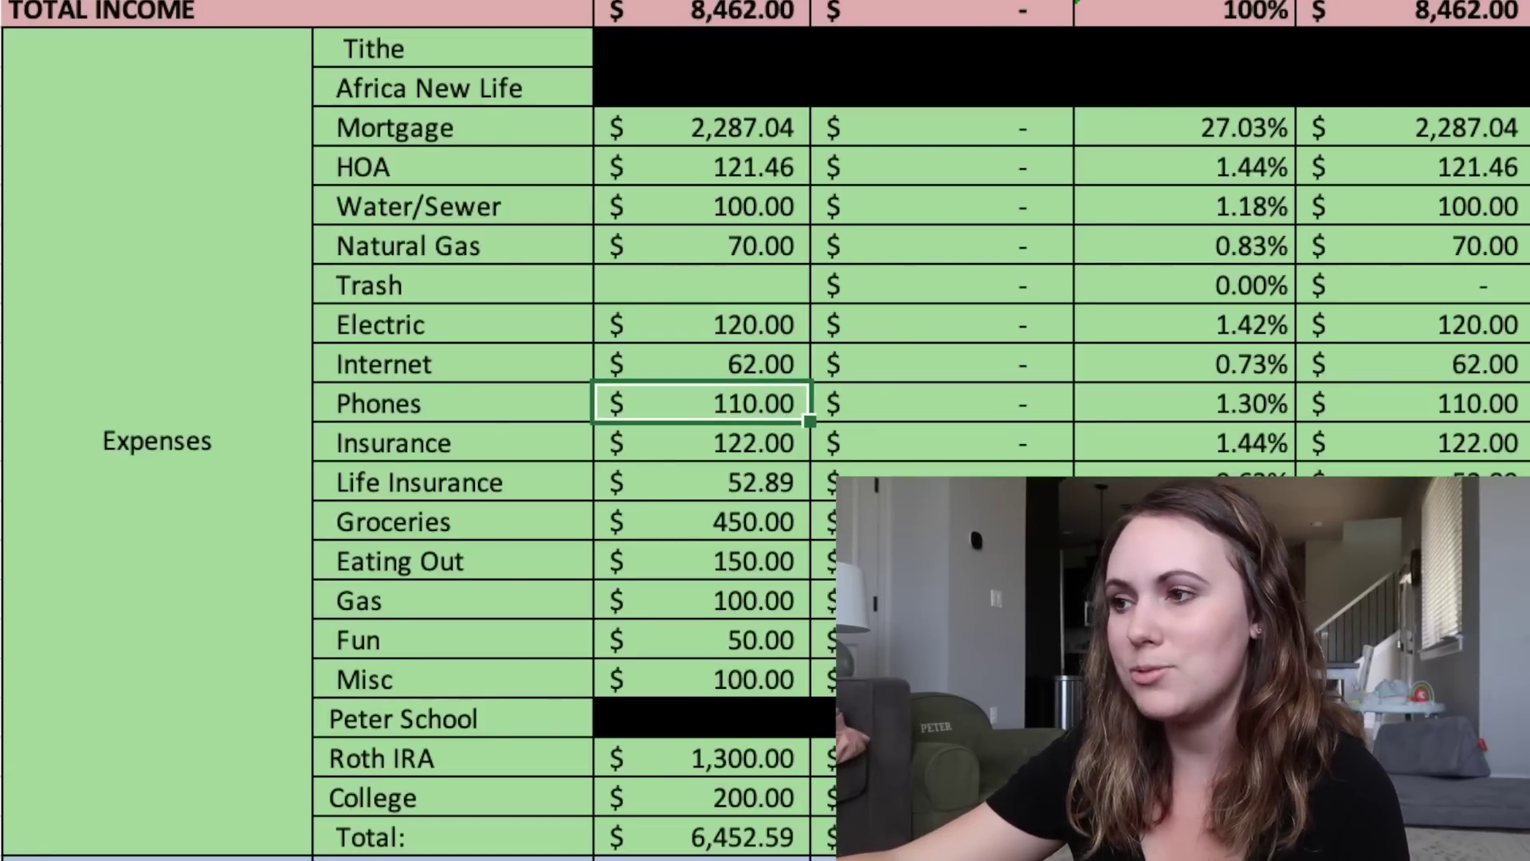
pyautogui.click(702, 443)
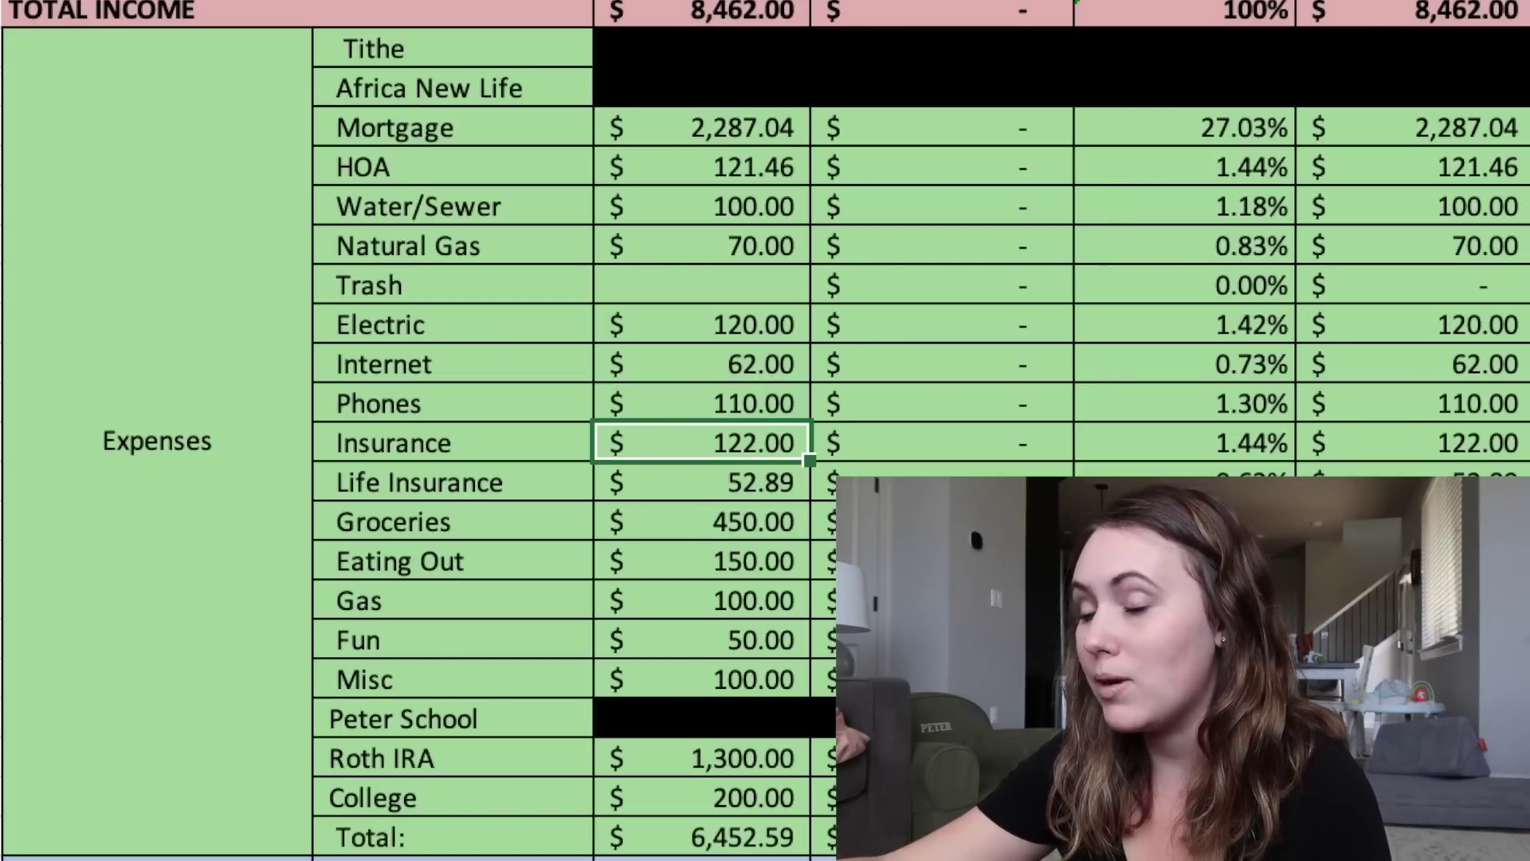
pyautogui.write('90')
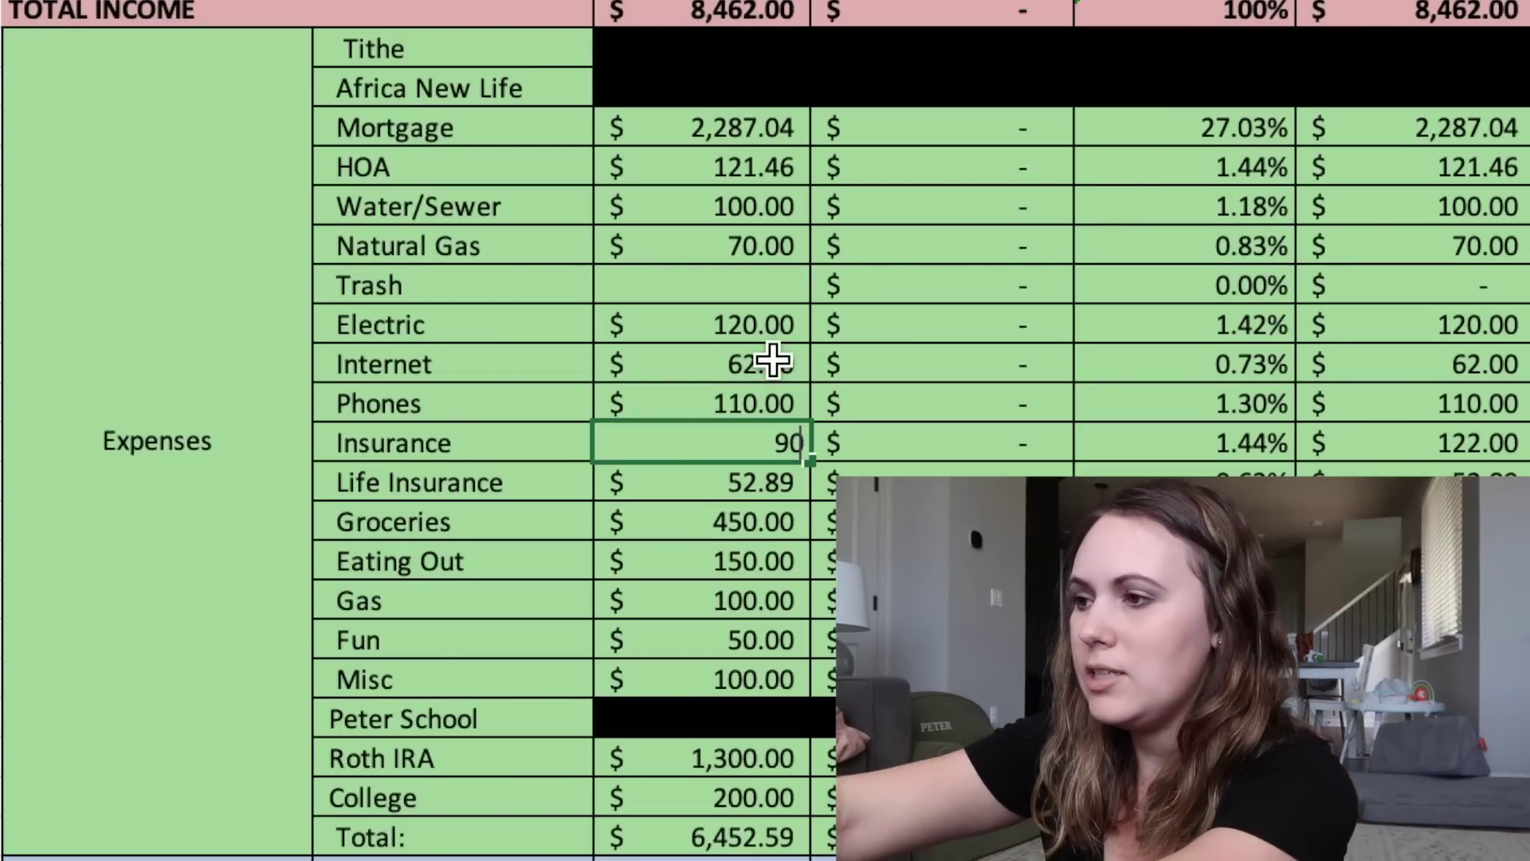
pyautogui.press('Return')
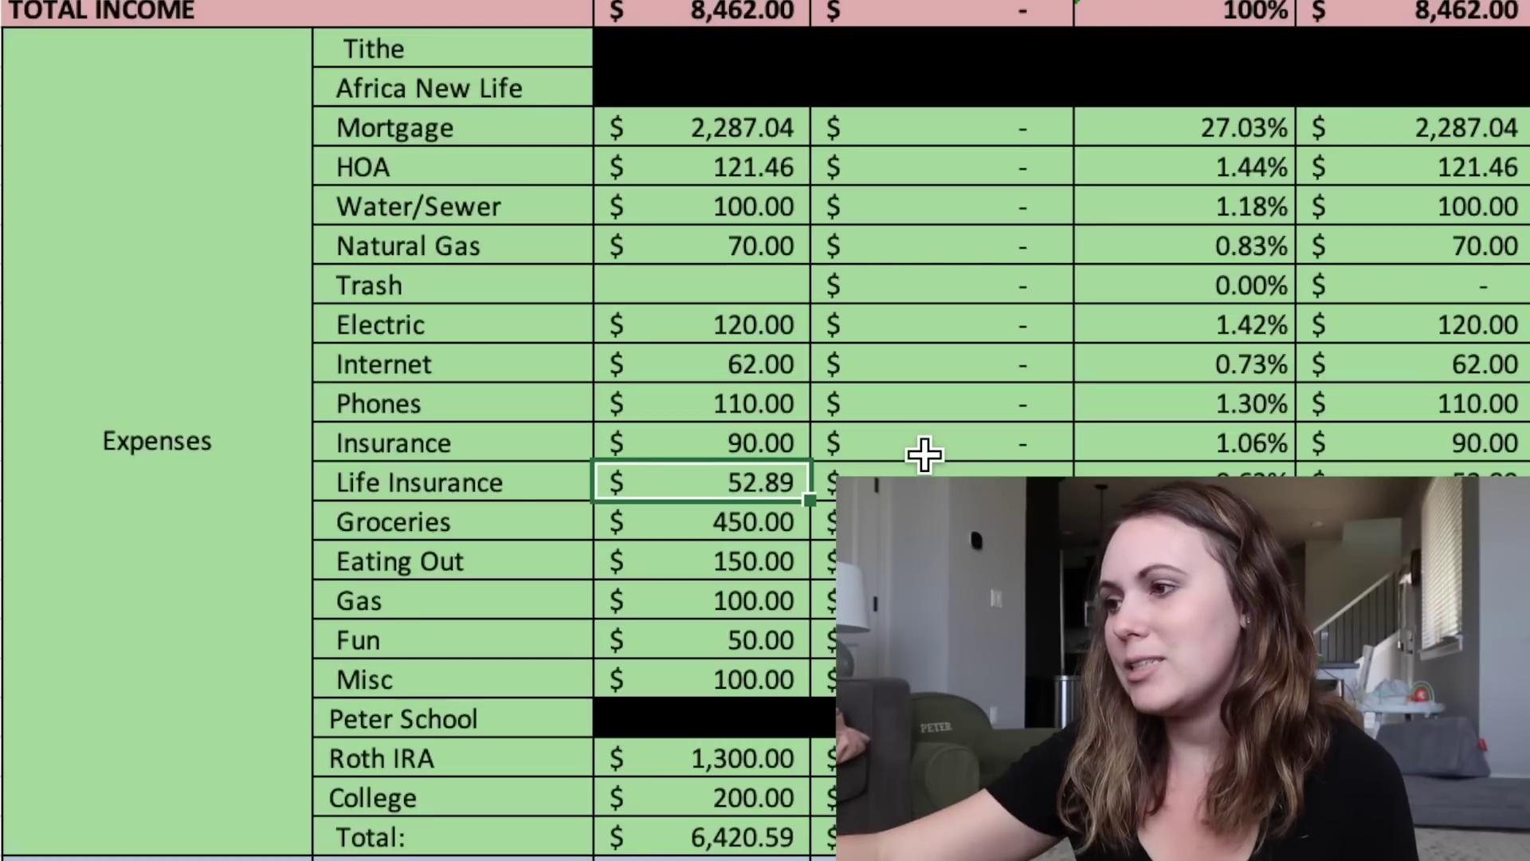
pyautogui.press('Down')
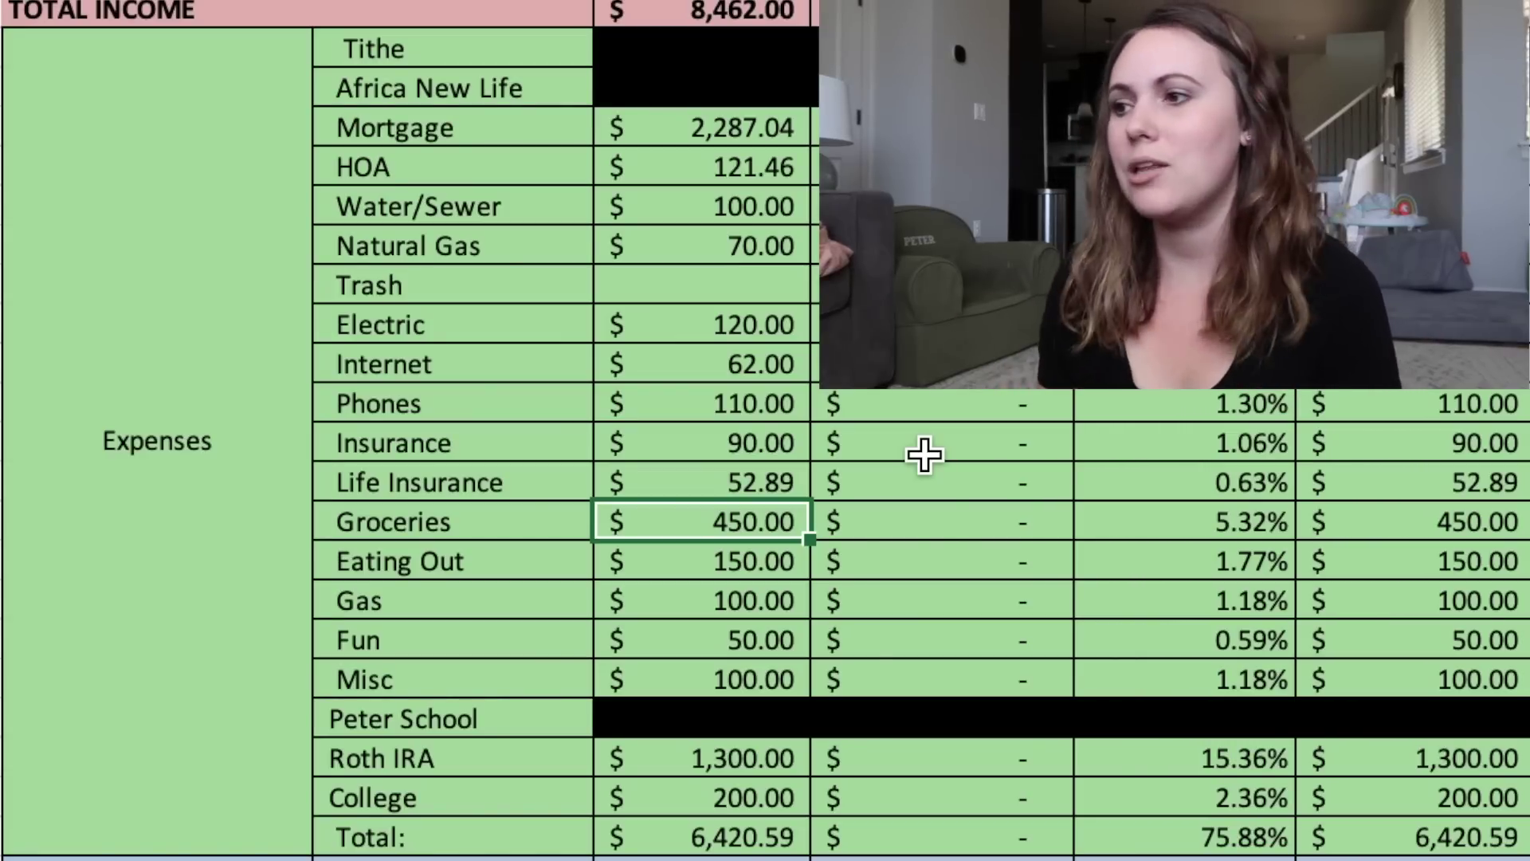
pyautogui.press('Down')
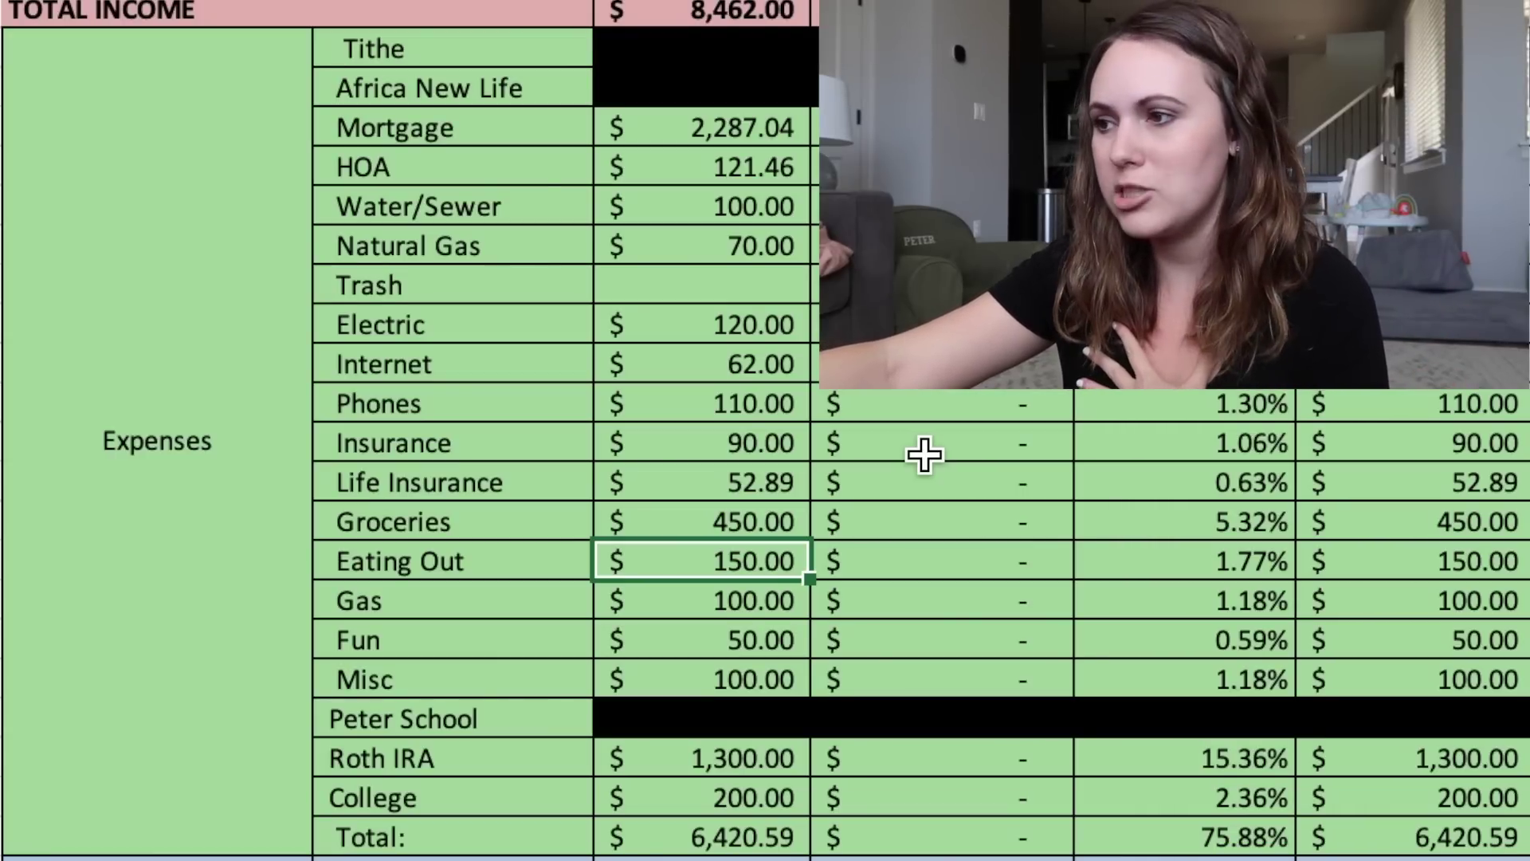
pyautogui.press('Down')
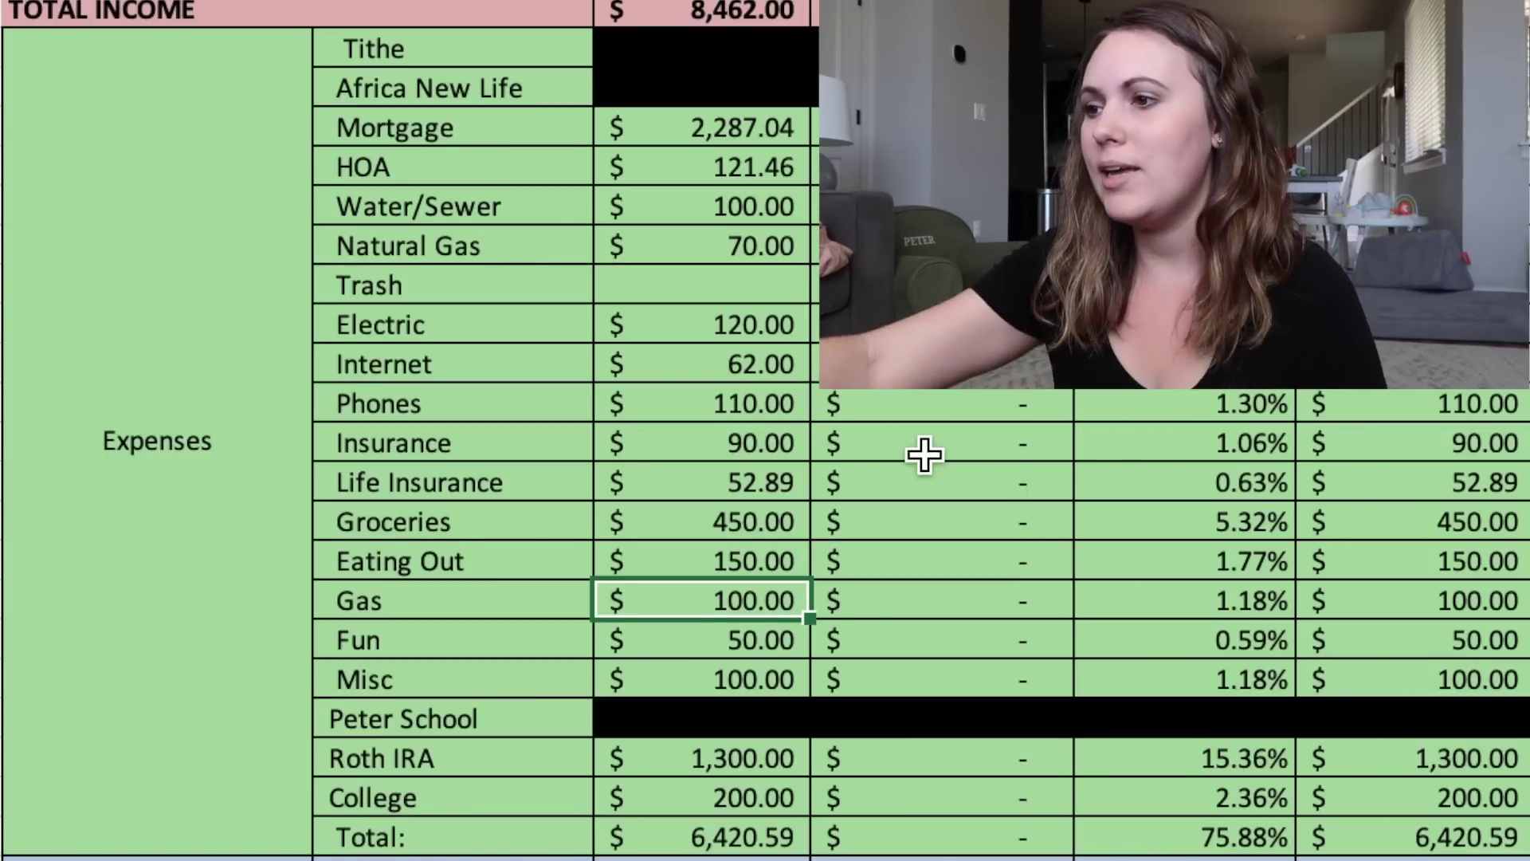
pyautogui.press('Down')
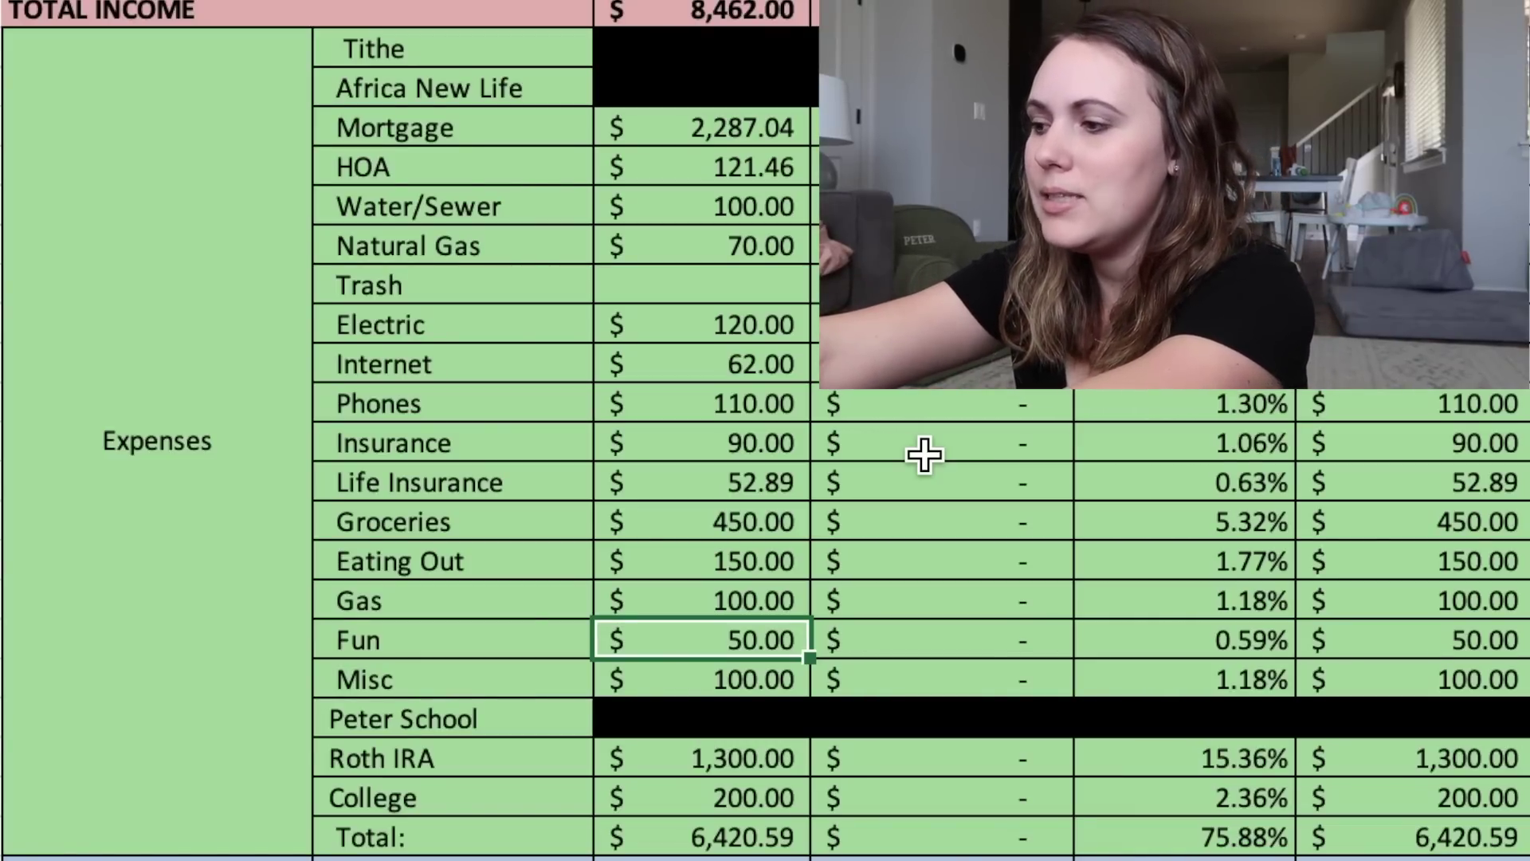
# Step: Enter 200 as the Fun budget, lifting total expenses to $6,570.59
pyautogui.write('200')
pyautogui.press('Return')
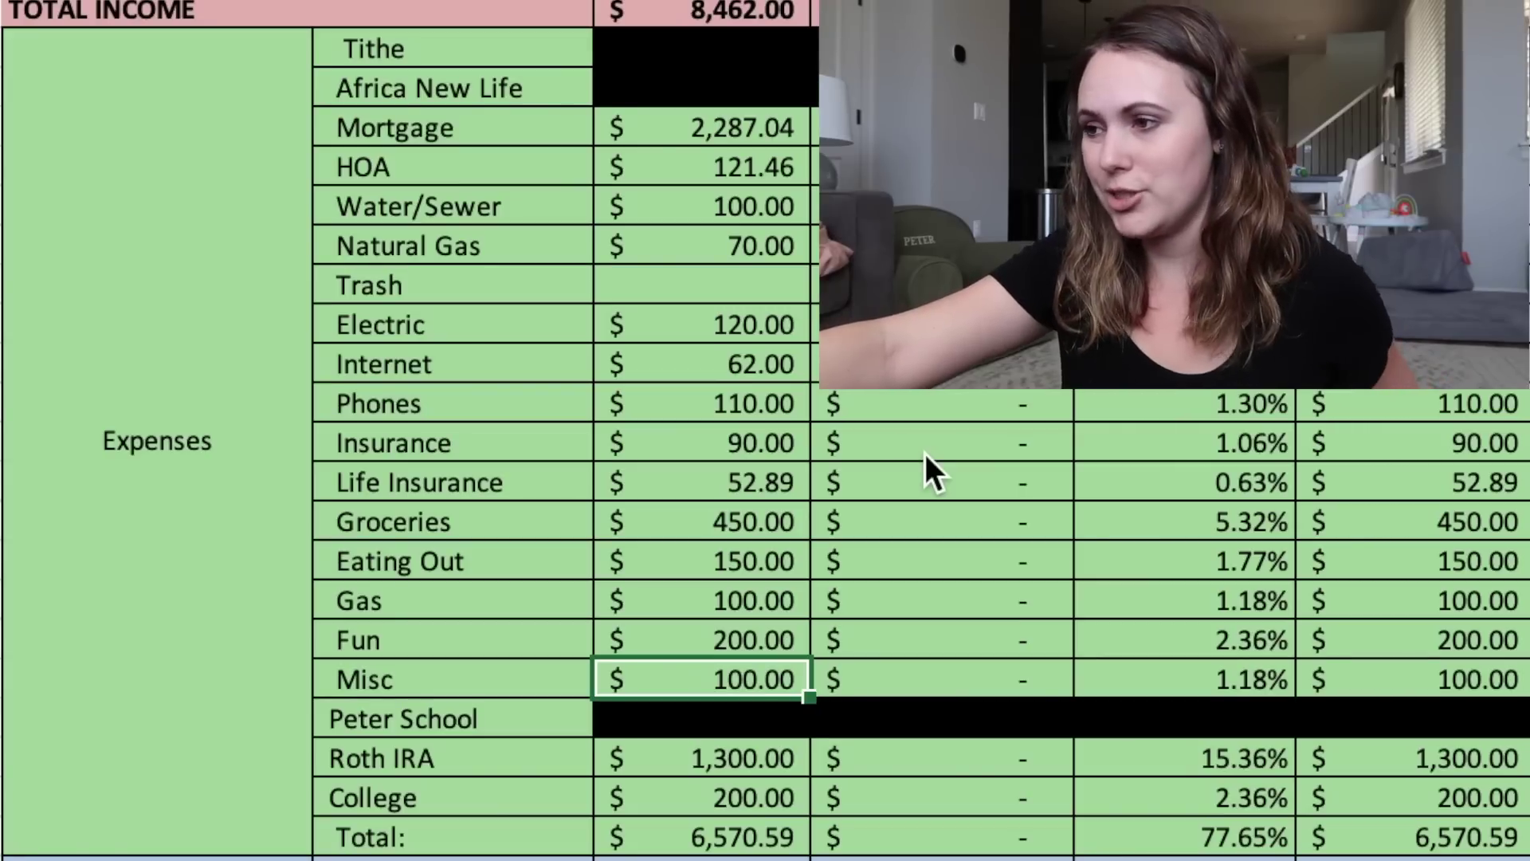
pyautogui.press('Down')
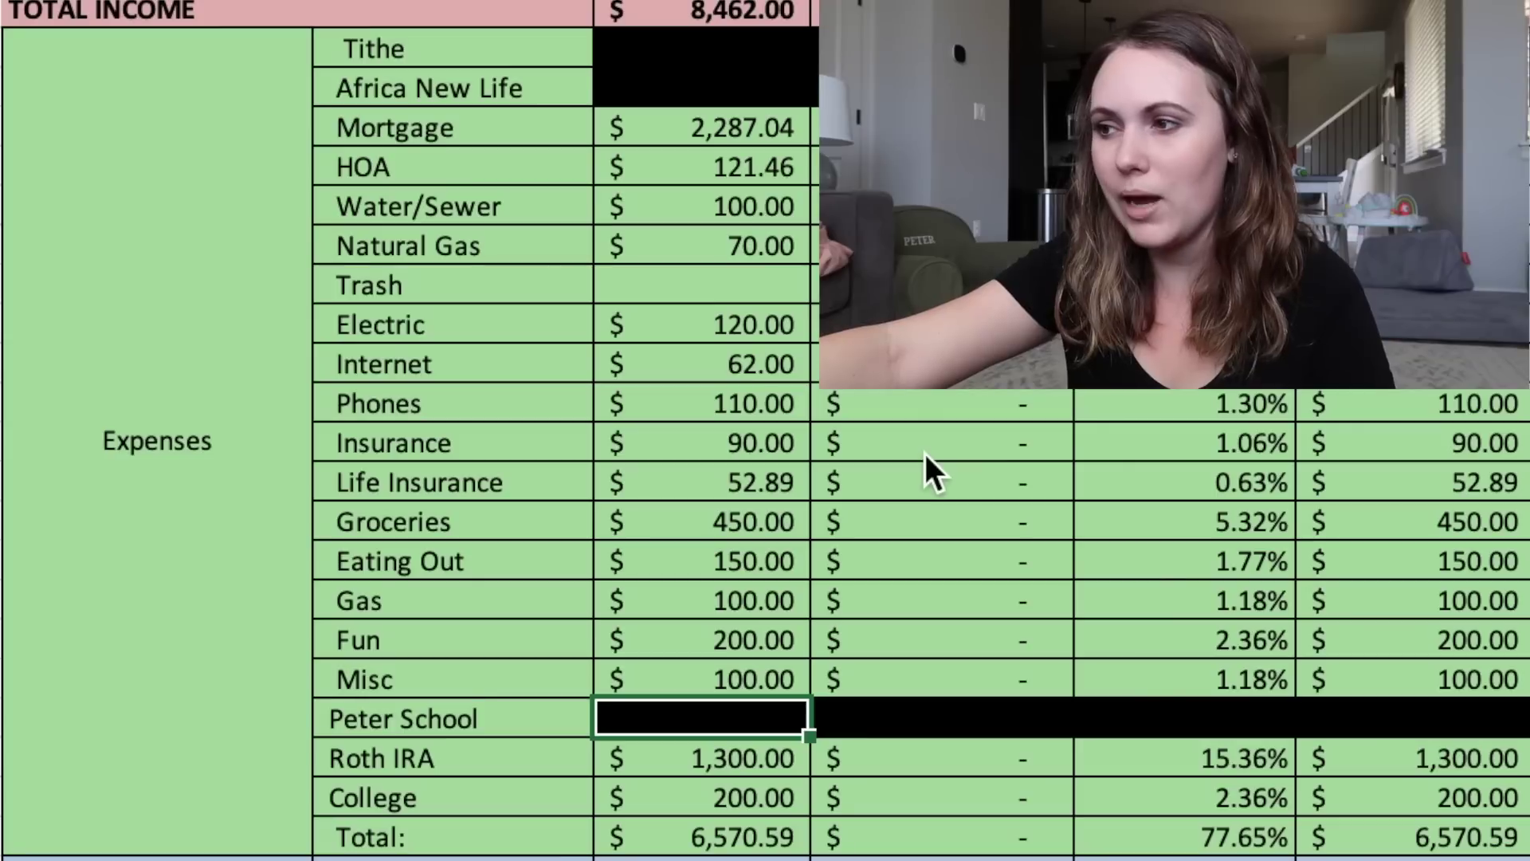
pyautogui.press('Down')
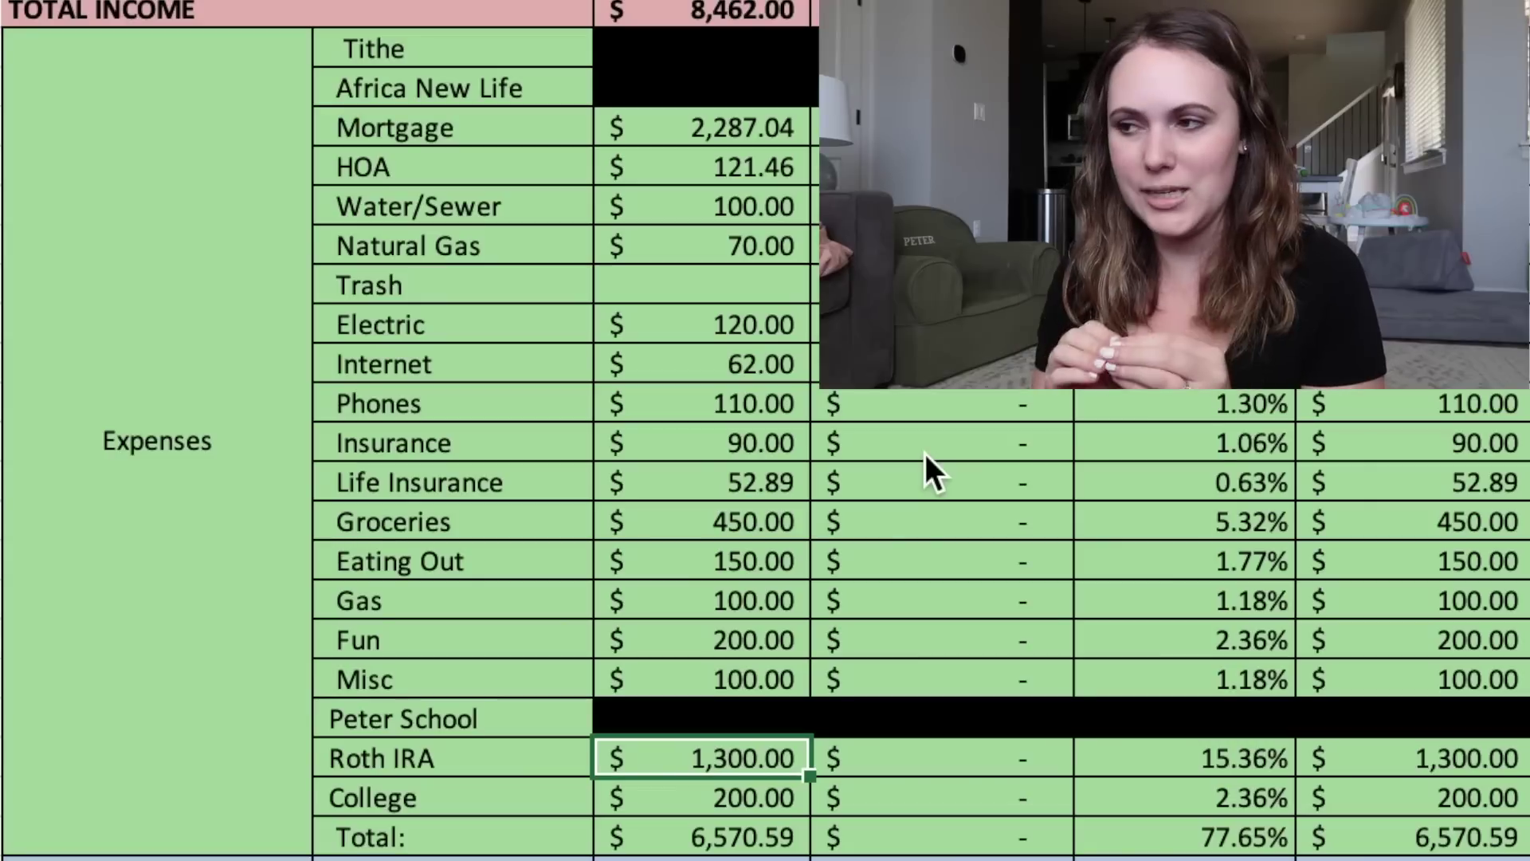
pyautogui.press('Down')
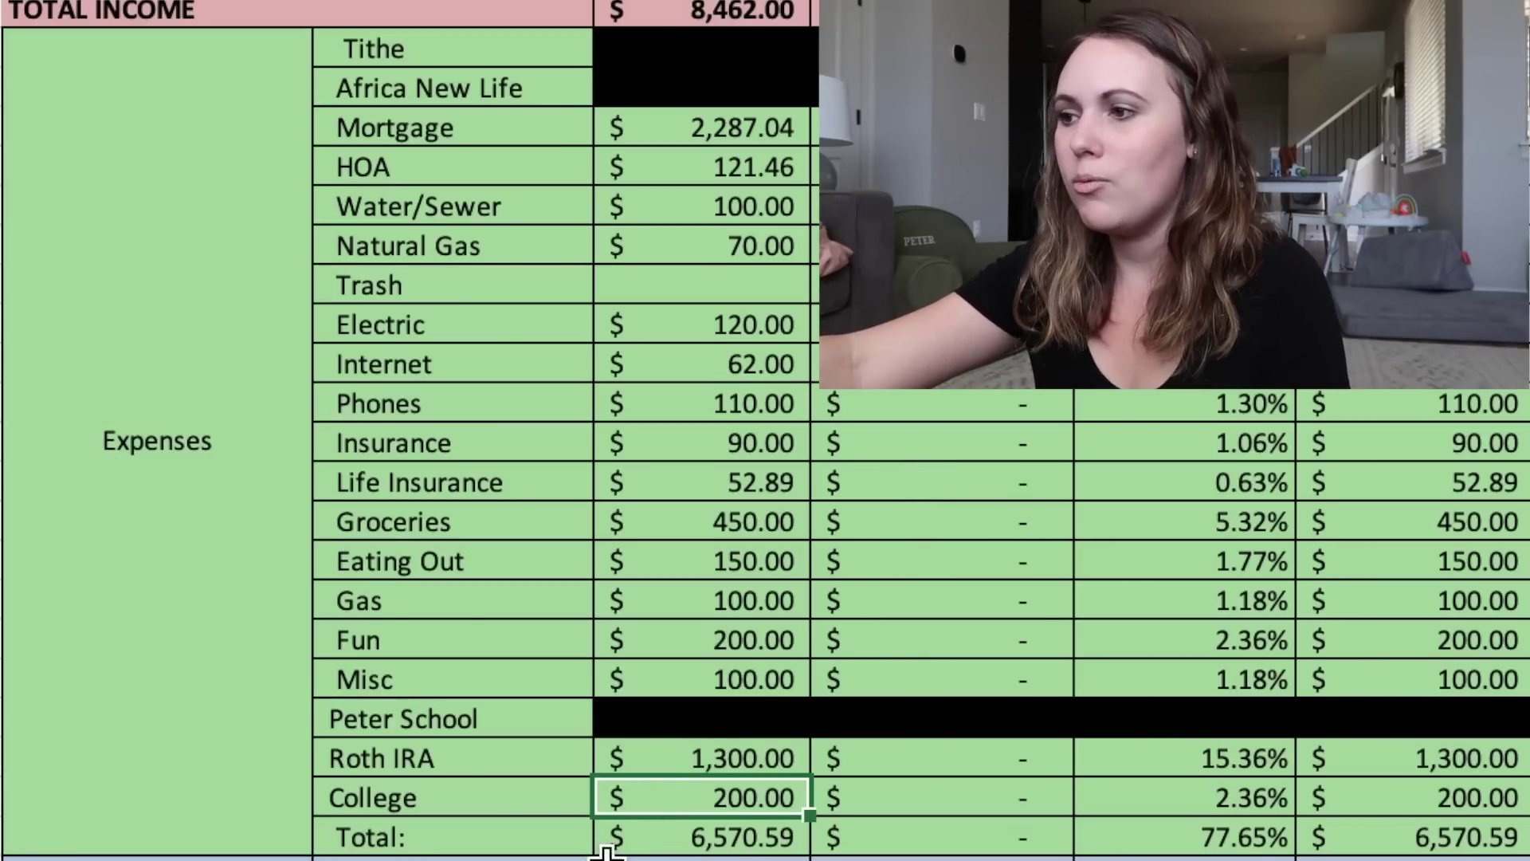
pyautogui.click(652, 839)
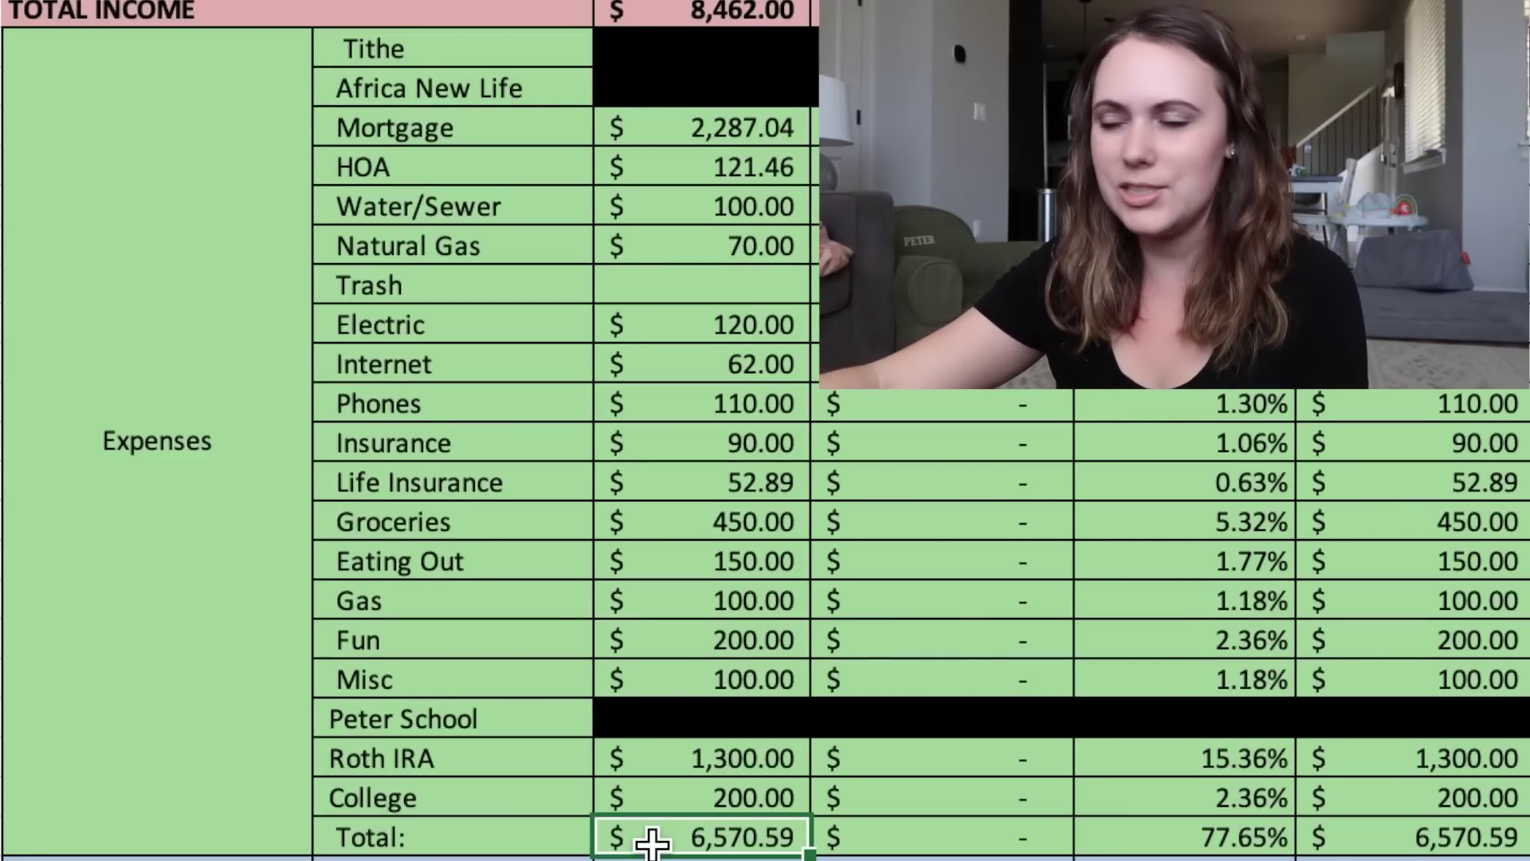
# Step: Walk through the Savings rows: Emergency Fund, Opportunity's 805.17 budget, and the balance columns
pyautogui.scroll(-4, 652, 838)
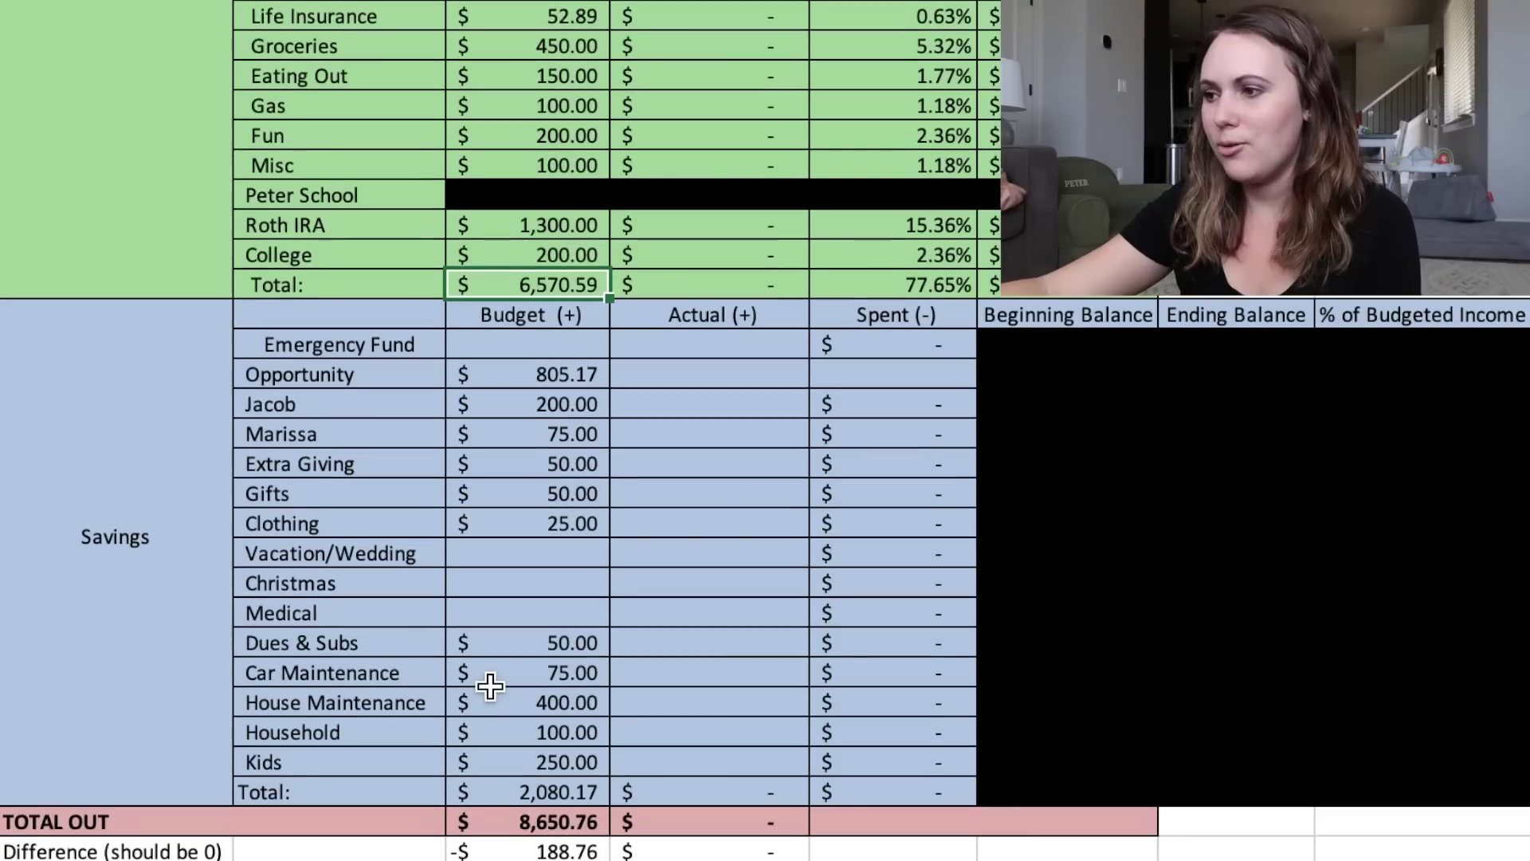
pyautogui.click(498, 352)
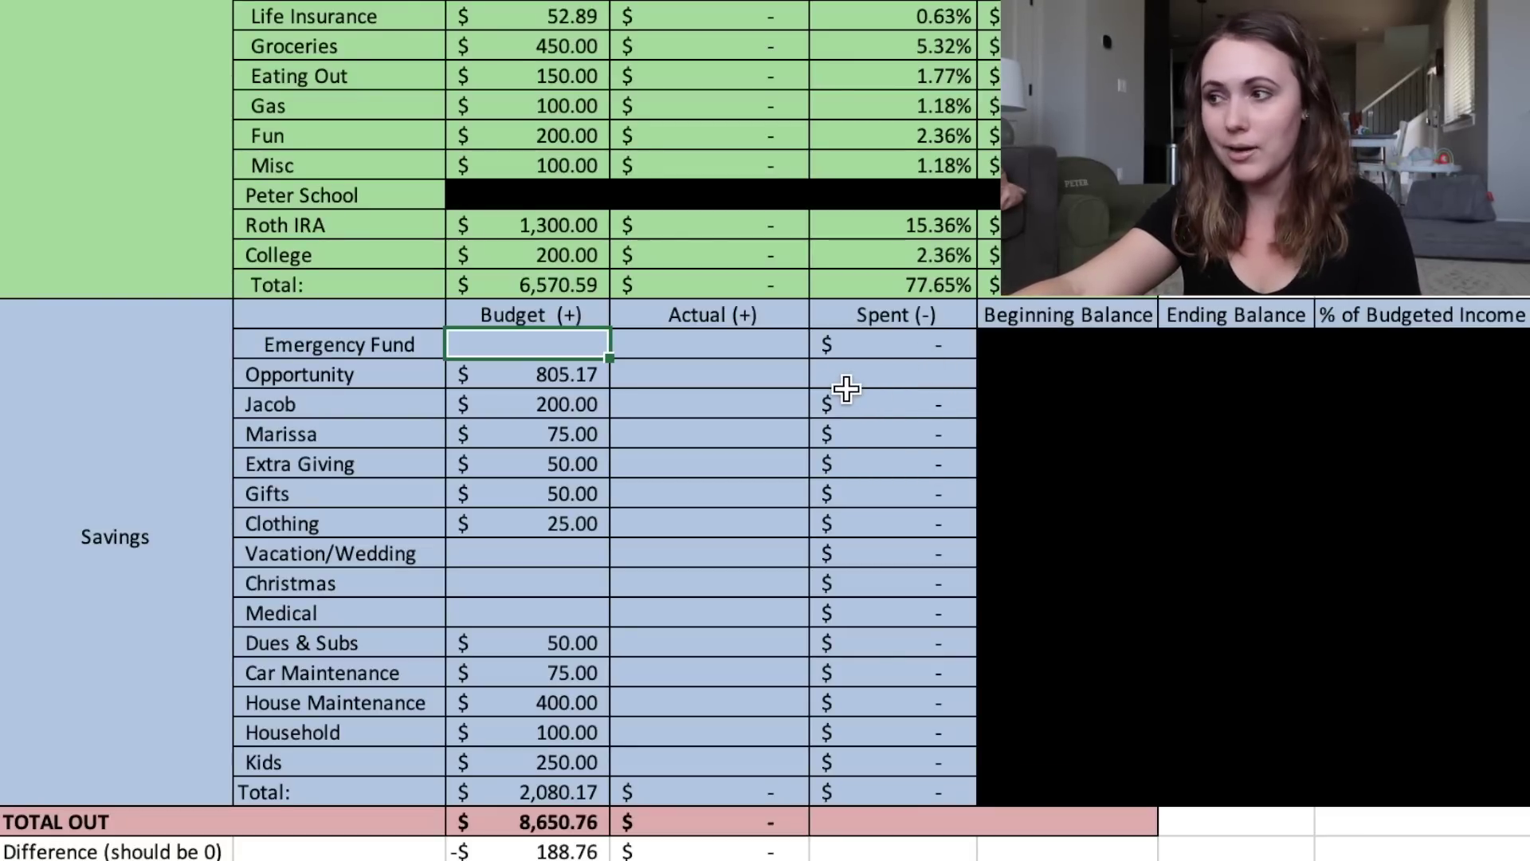
pyautogui.click(661, 373)
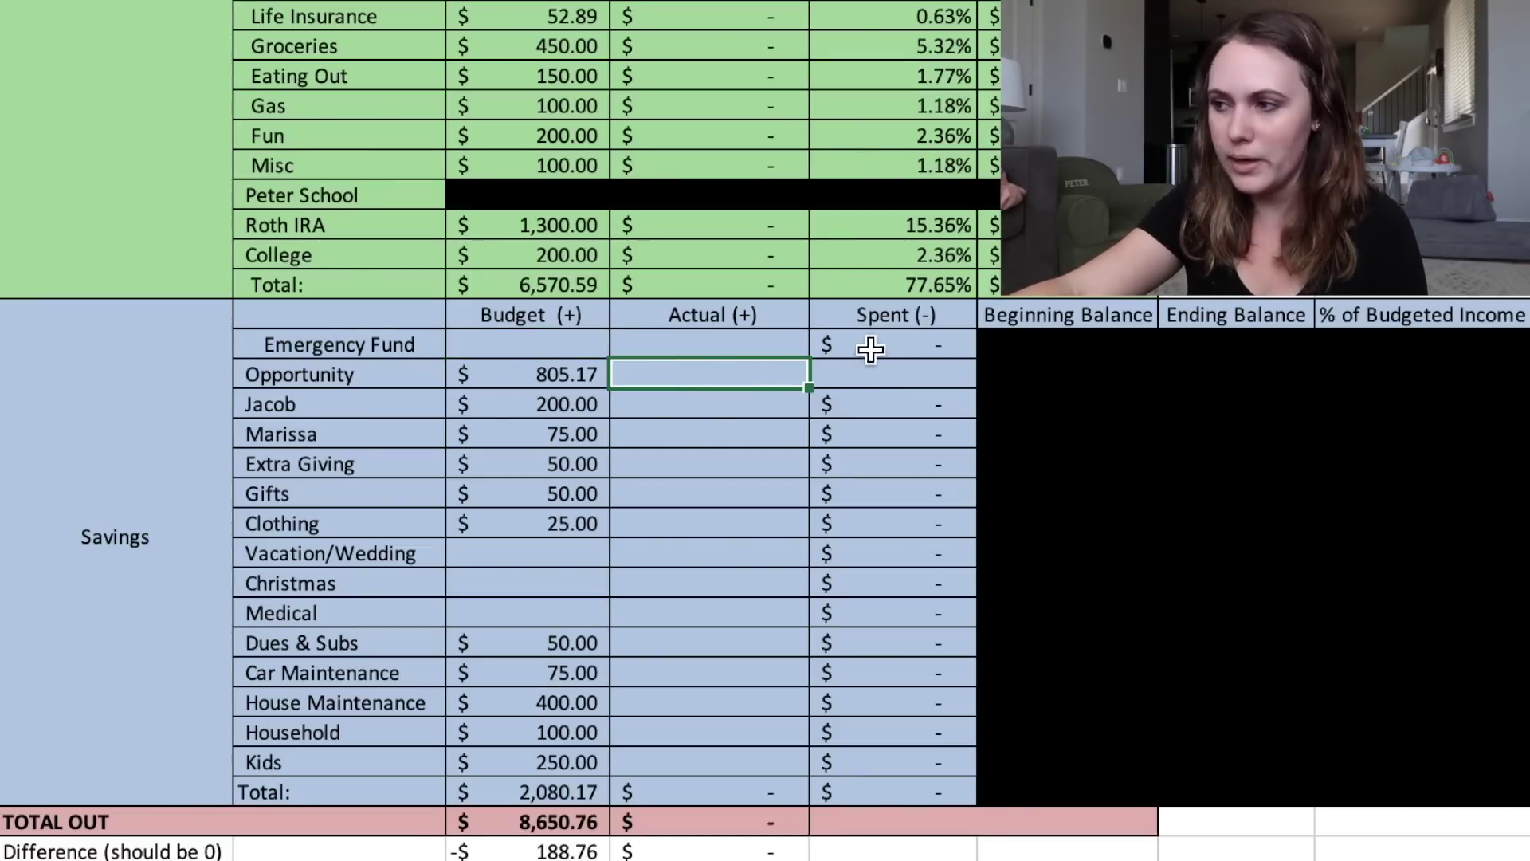
pyautogui.click(1210, 392)
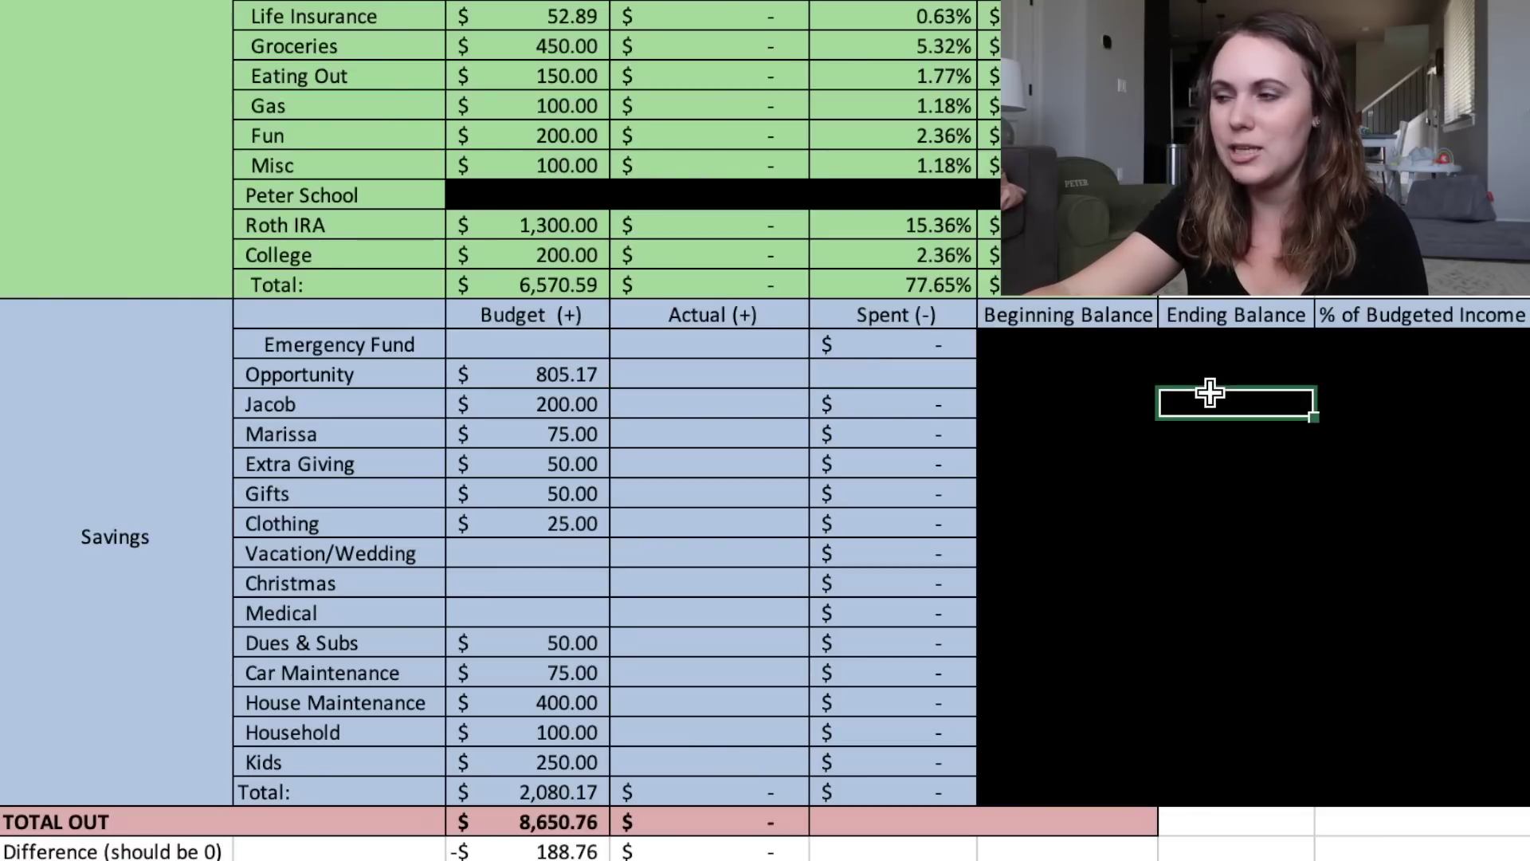
pyautogui.click(1091, 397)
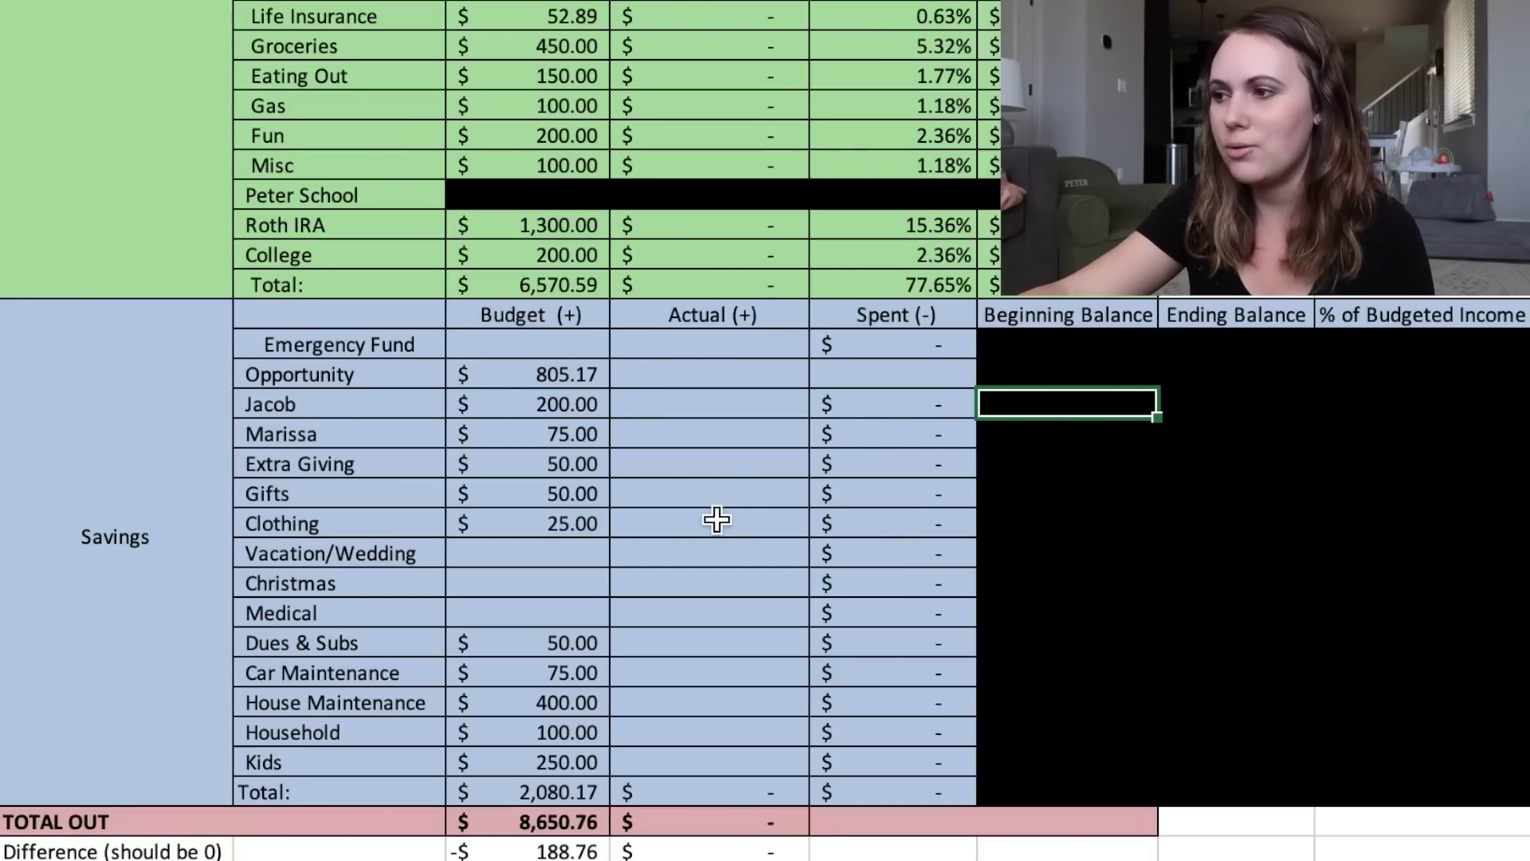
pyautogui.click(491, 373)
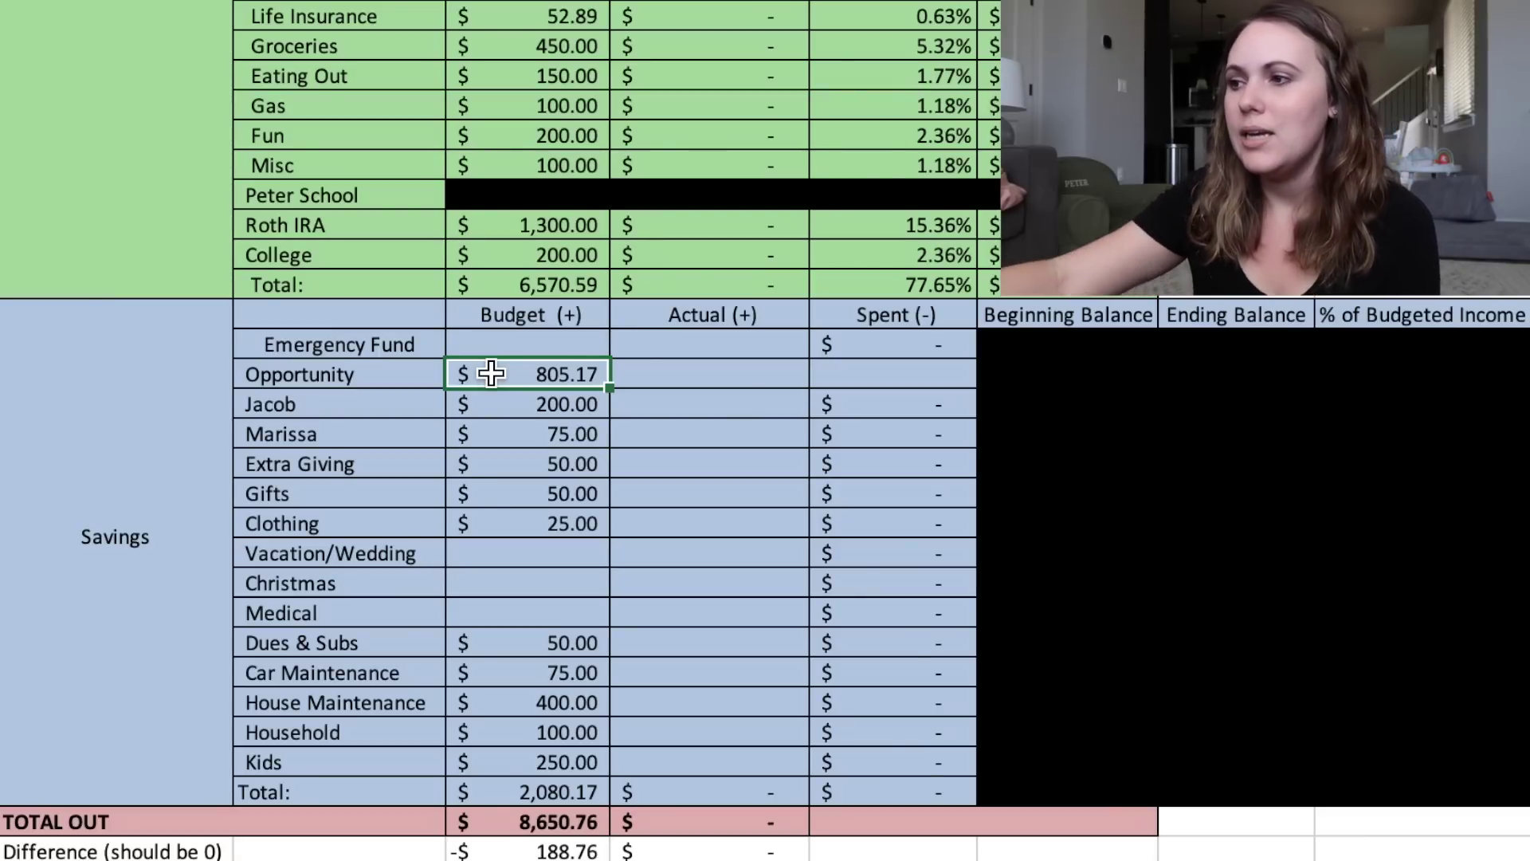
pyautogui.press('Down')
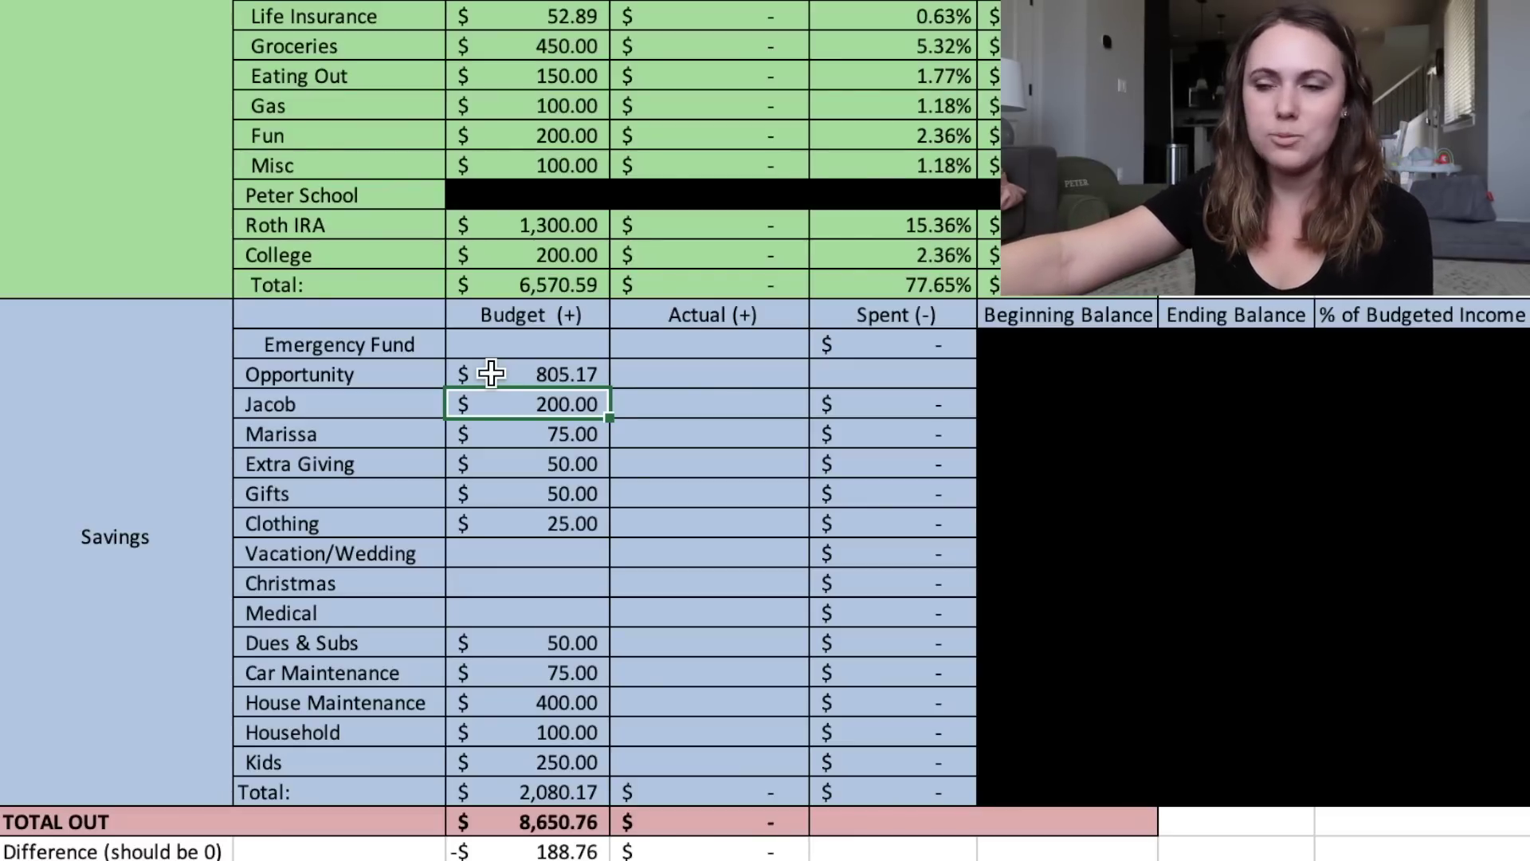
pyautogui.press('Down')
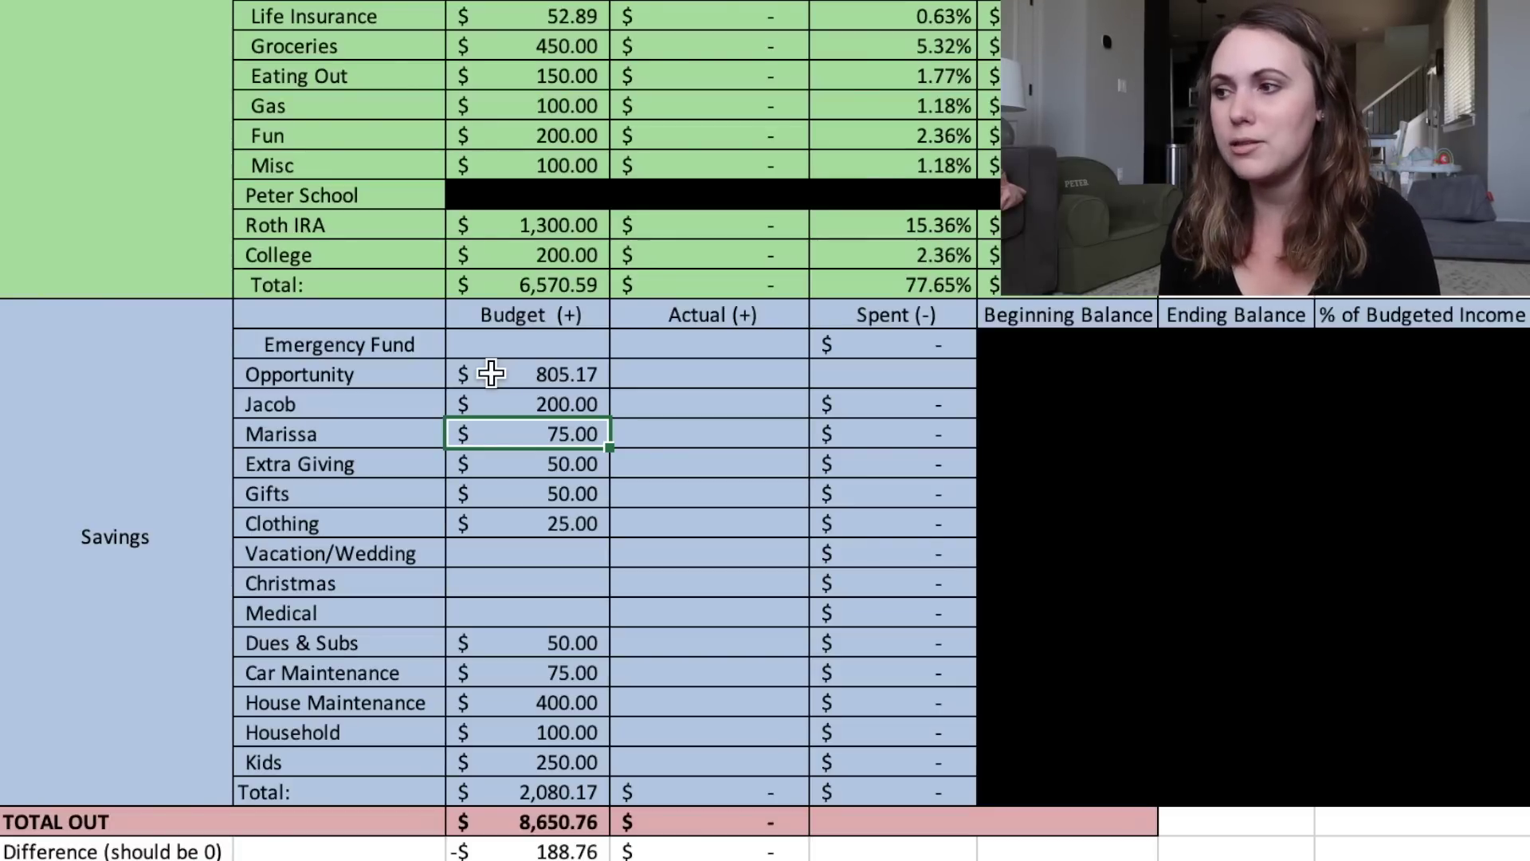
pyautogui.press('Down')
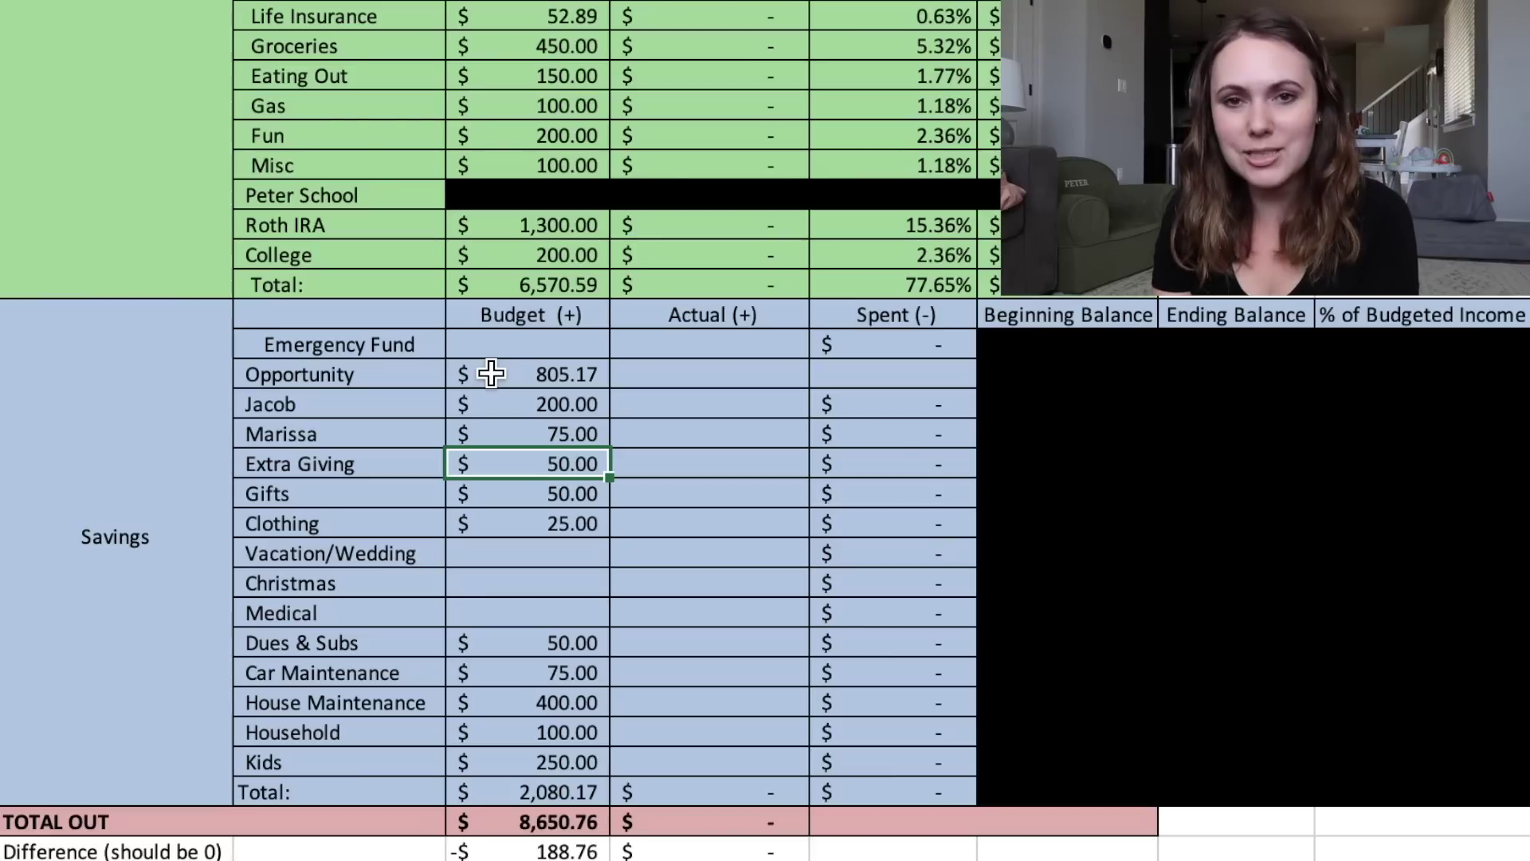
pyautogui.press('Down')
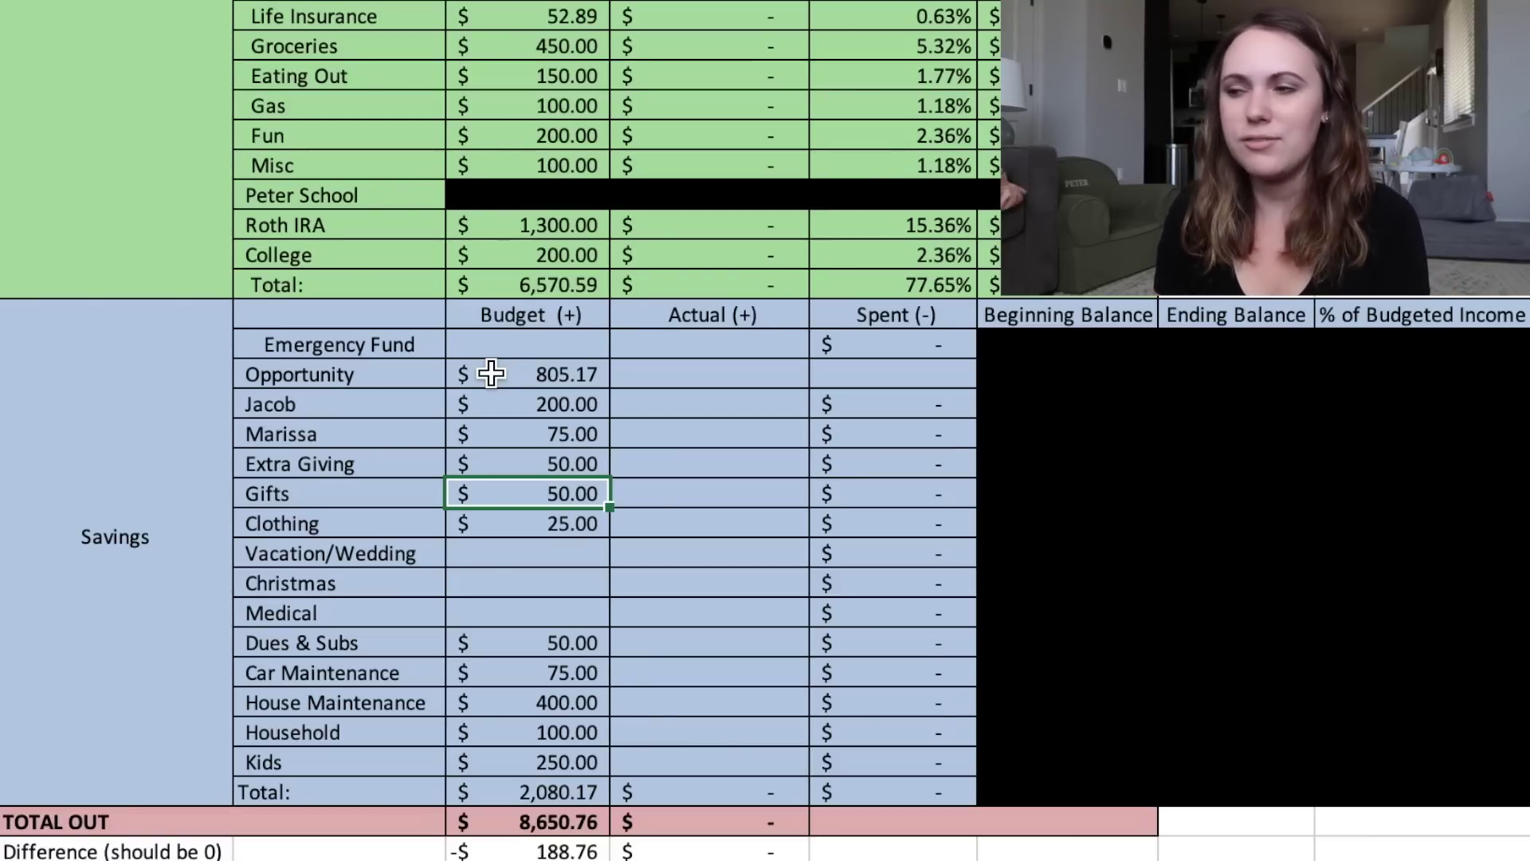
pyautogui.press('Down')
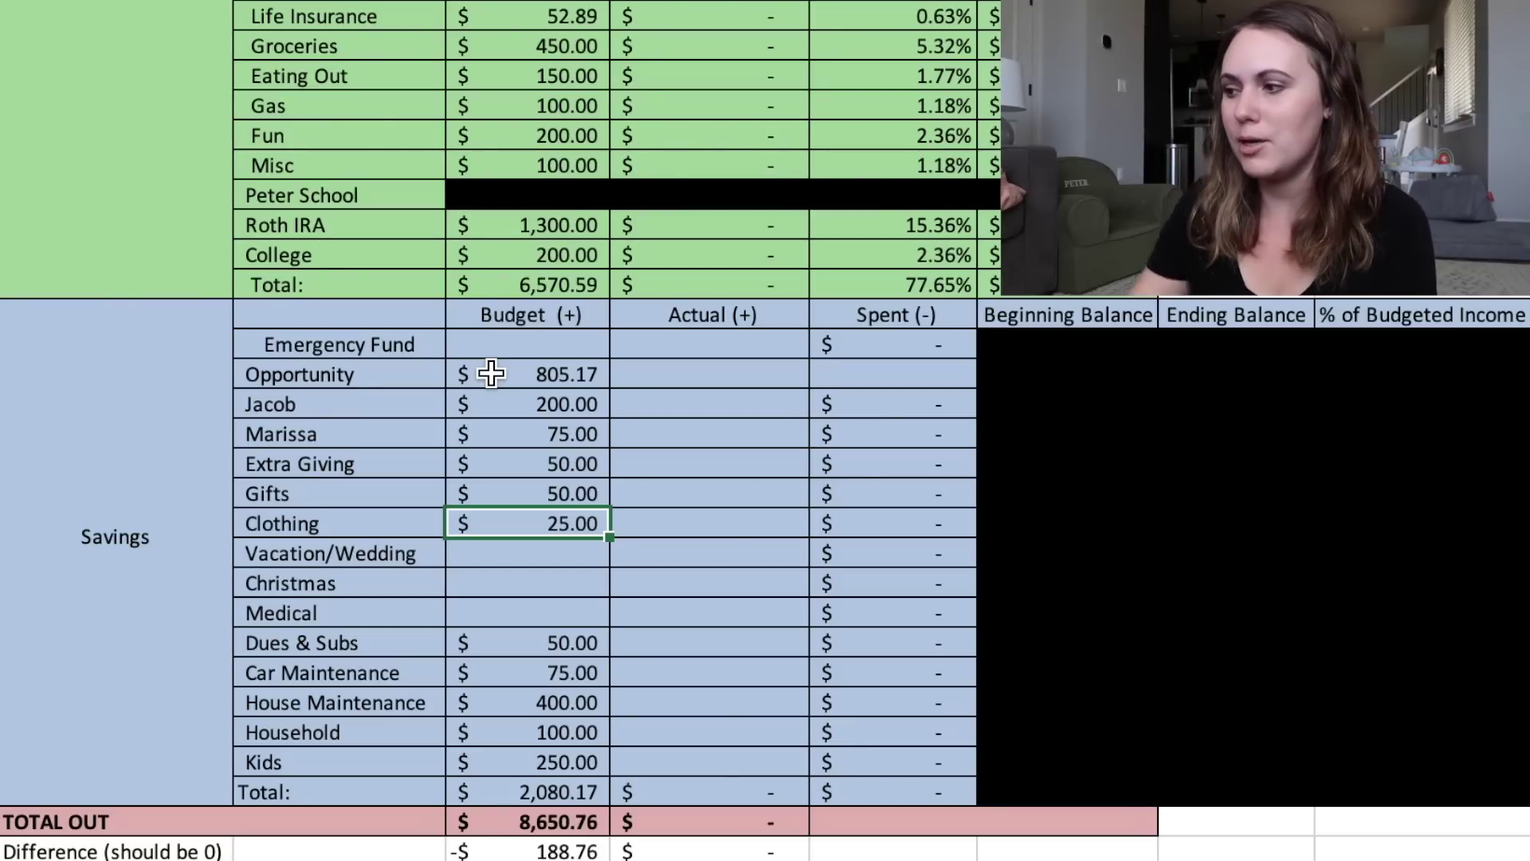
pyautogui.press('Down')
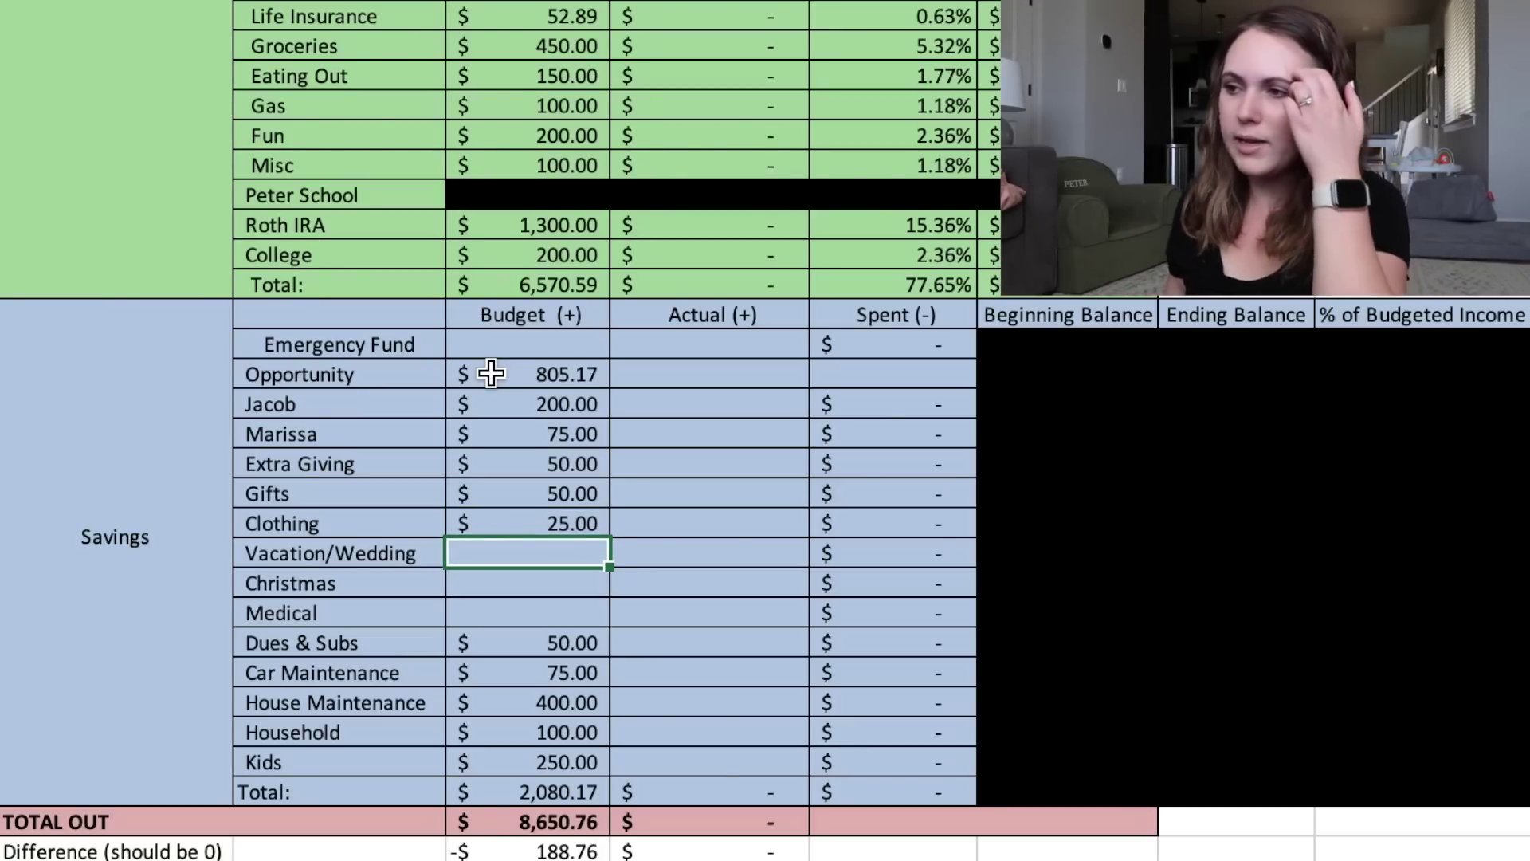
# Step: Replace the Vacation/Wedding savings label with 'Vacation'
pyautogui.press('Left')
pyautogui.write('vac')
pyautogui.press('BackSpace')
pyautogui.press('BackSpace')
pyautogui.press('BackSpace')
pyautogui.write('Vacation')
pyautogui.press('Return')
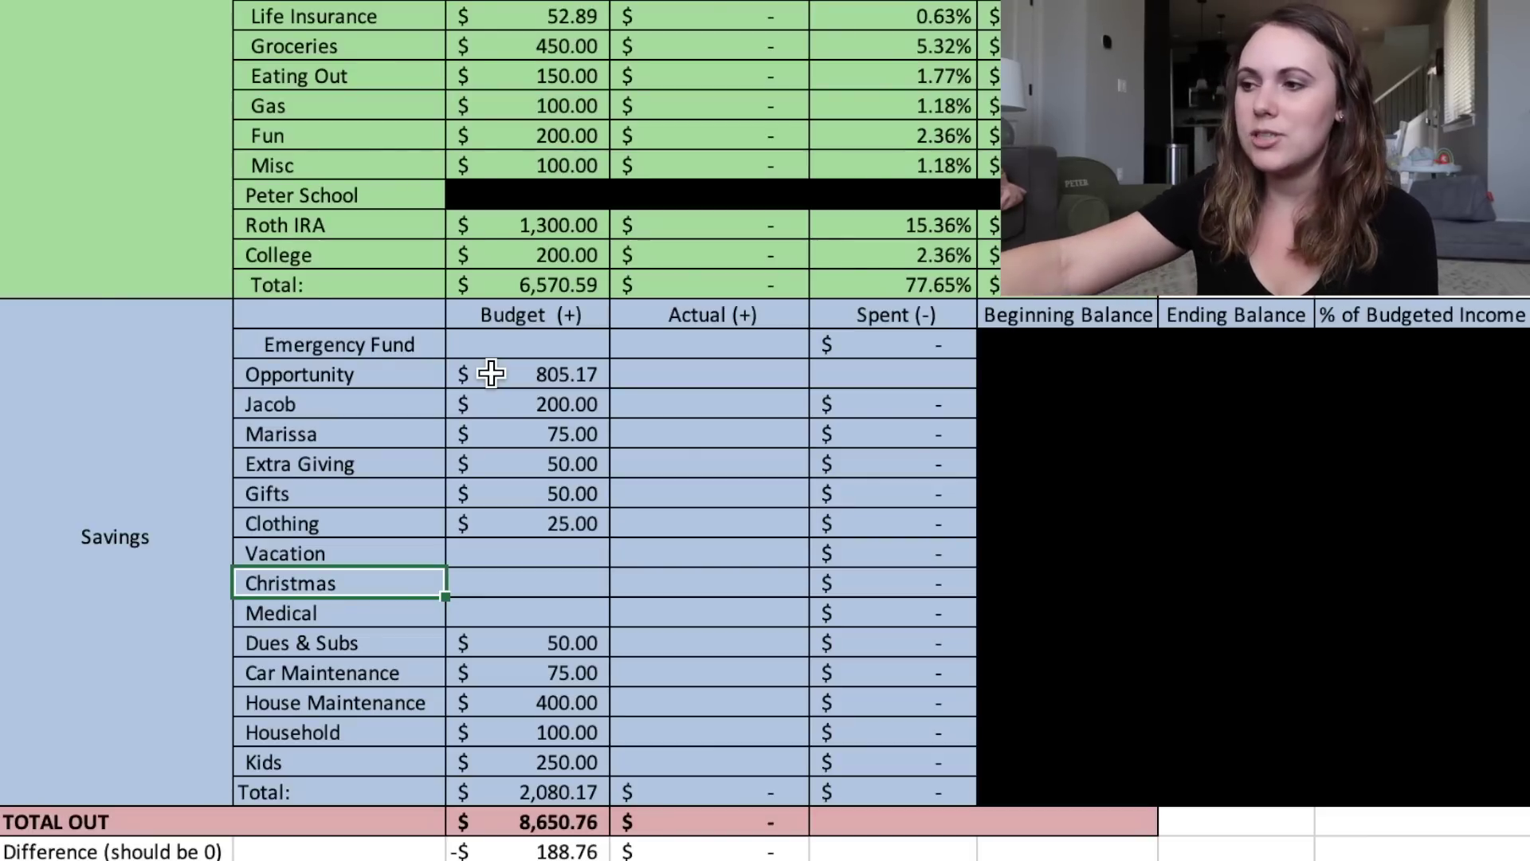
pyautogui.press('Right')
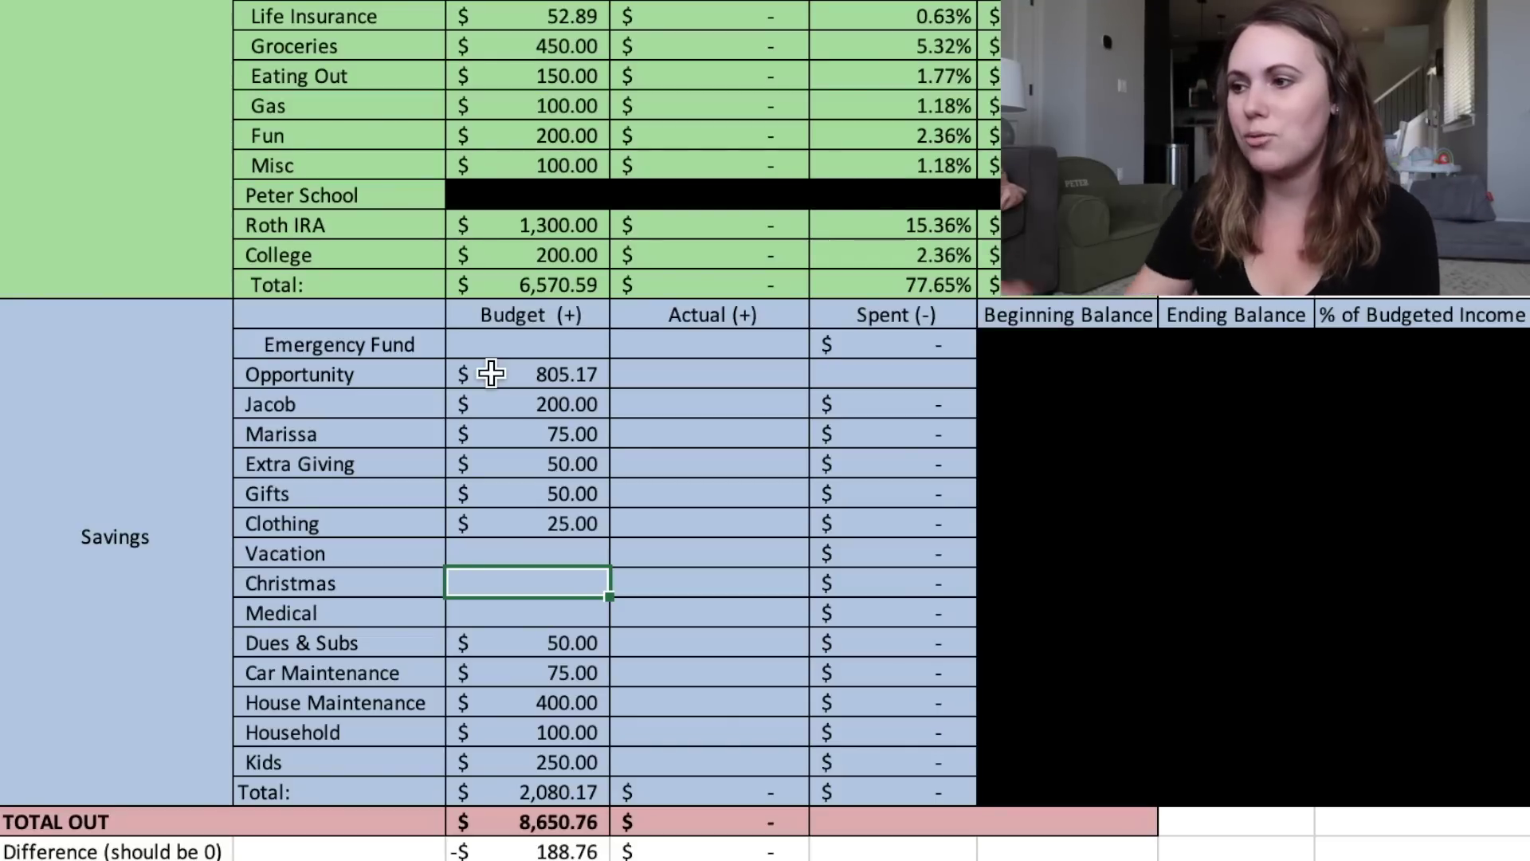
pyautogui.press('Down')
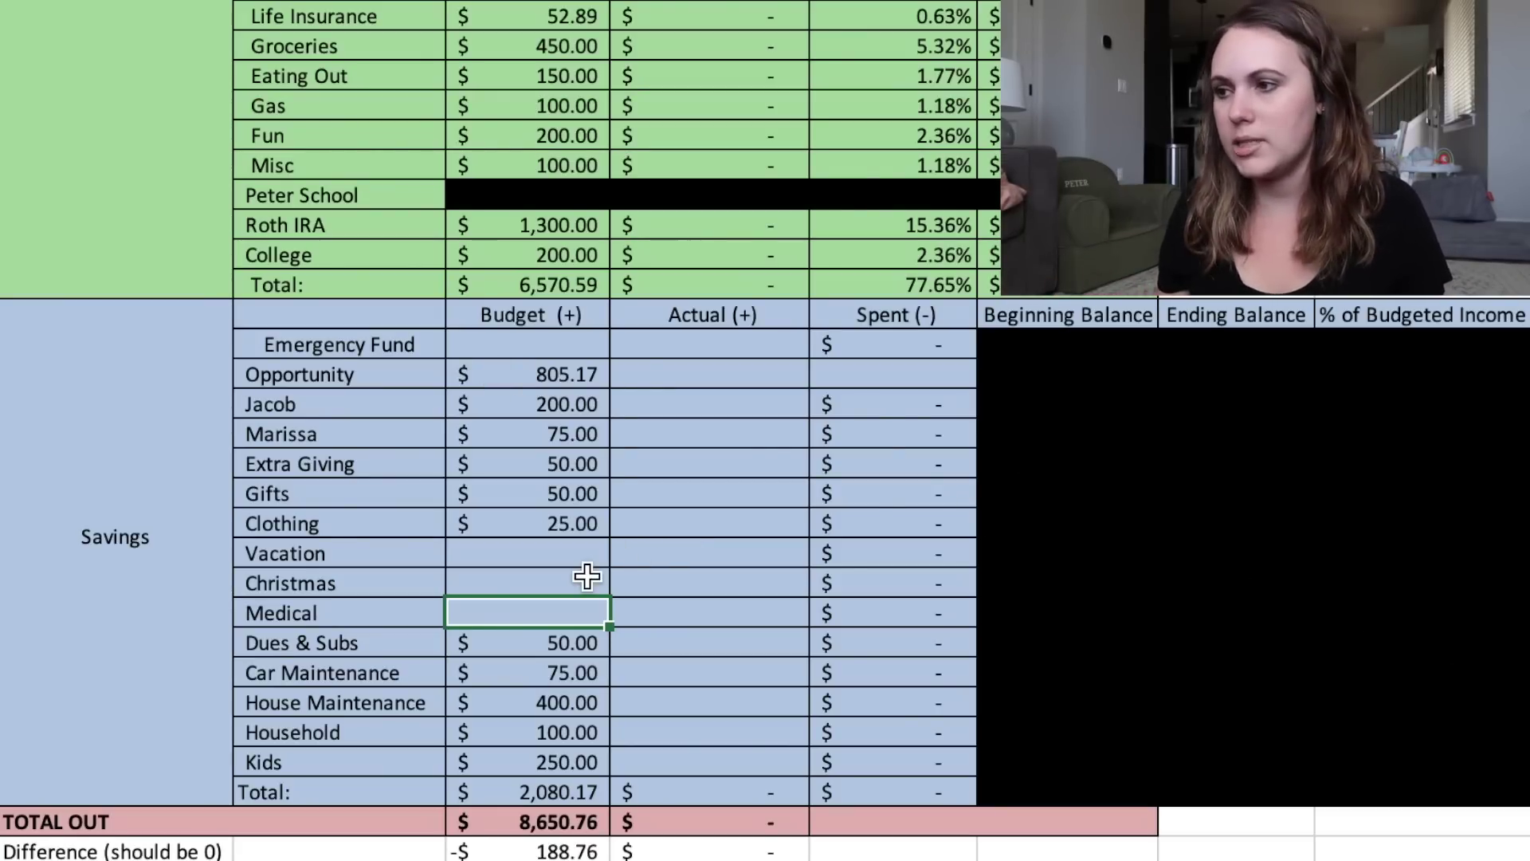
pyautogui.press('Down')
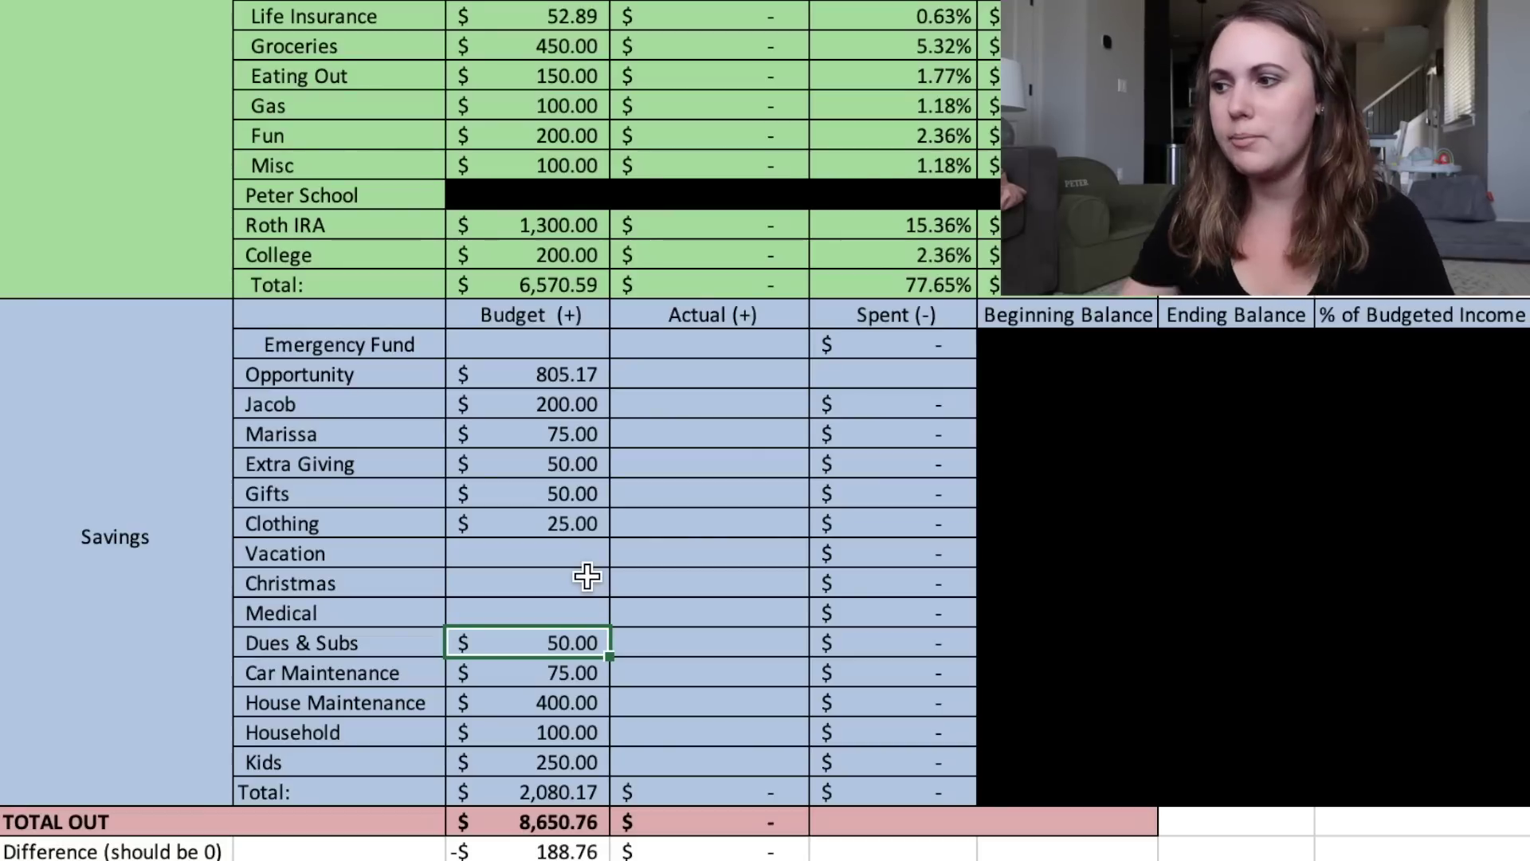
pyautogui.press('Down')
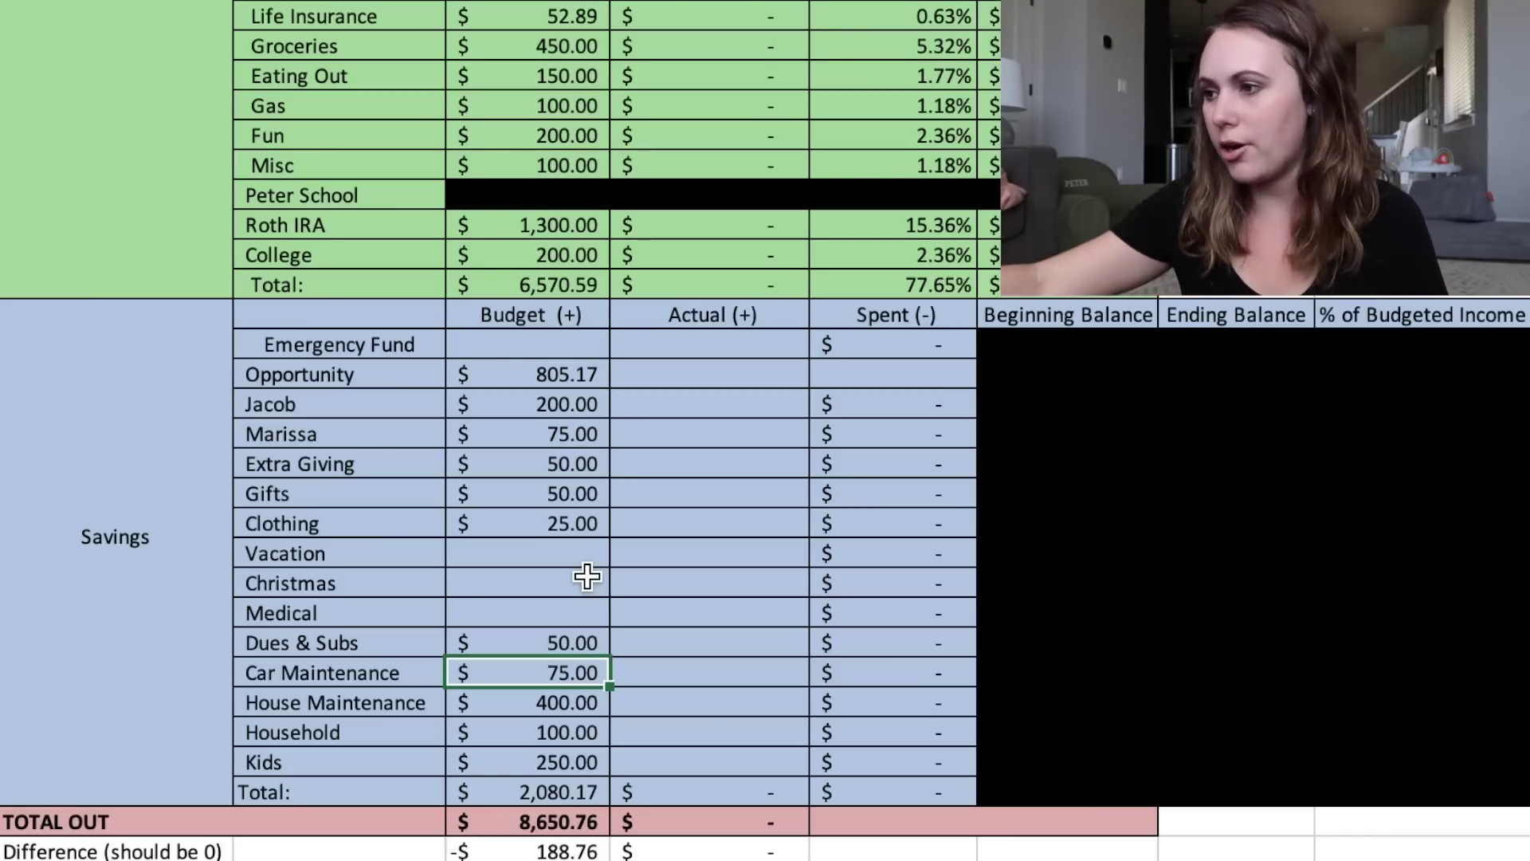
pyautogui.press('Down')
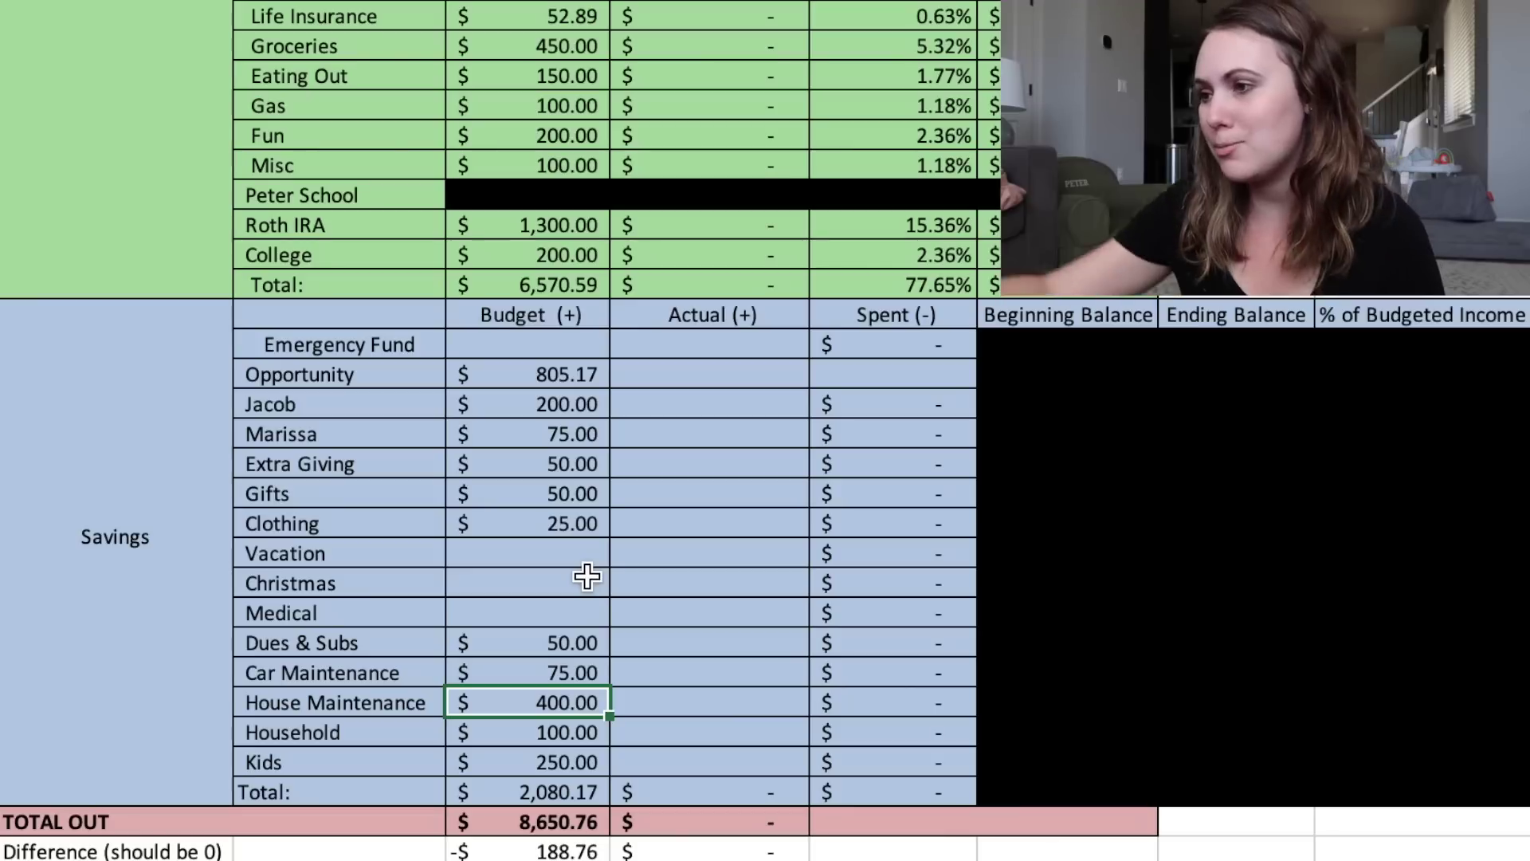
pyautogui.press('Down')
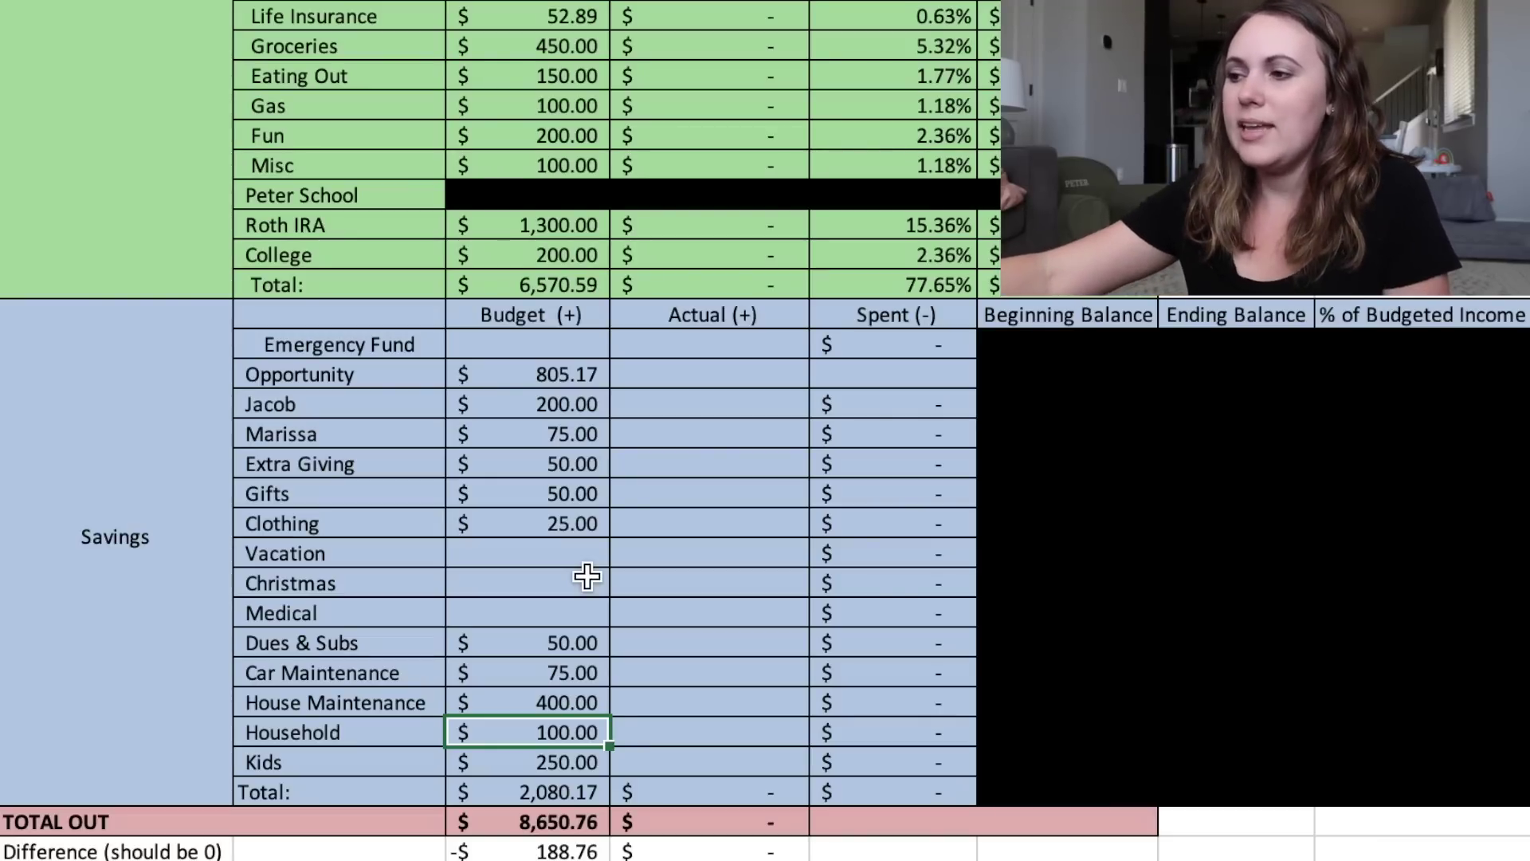
pyautogui.press('Down')
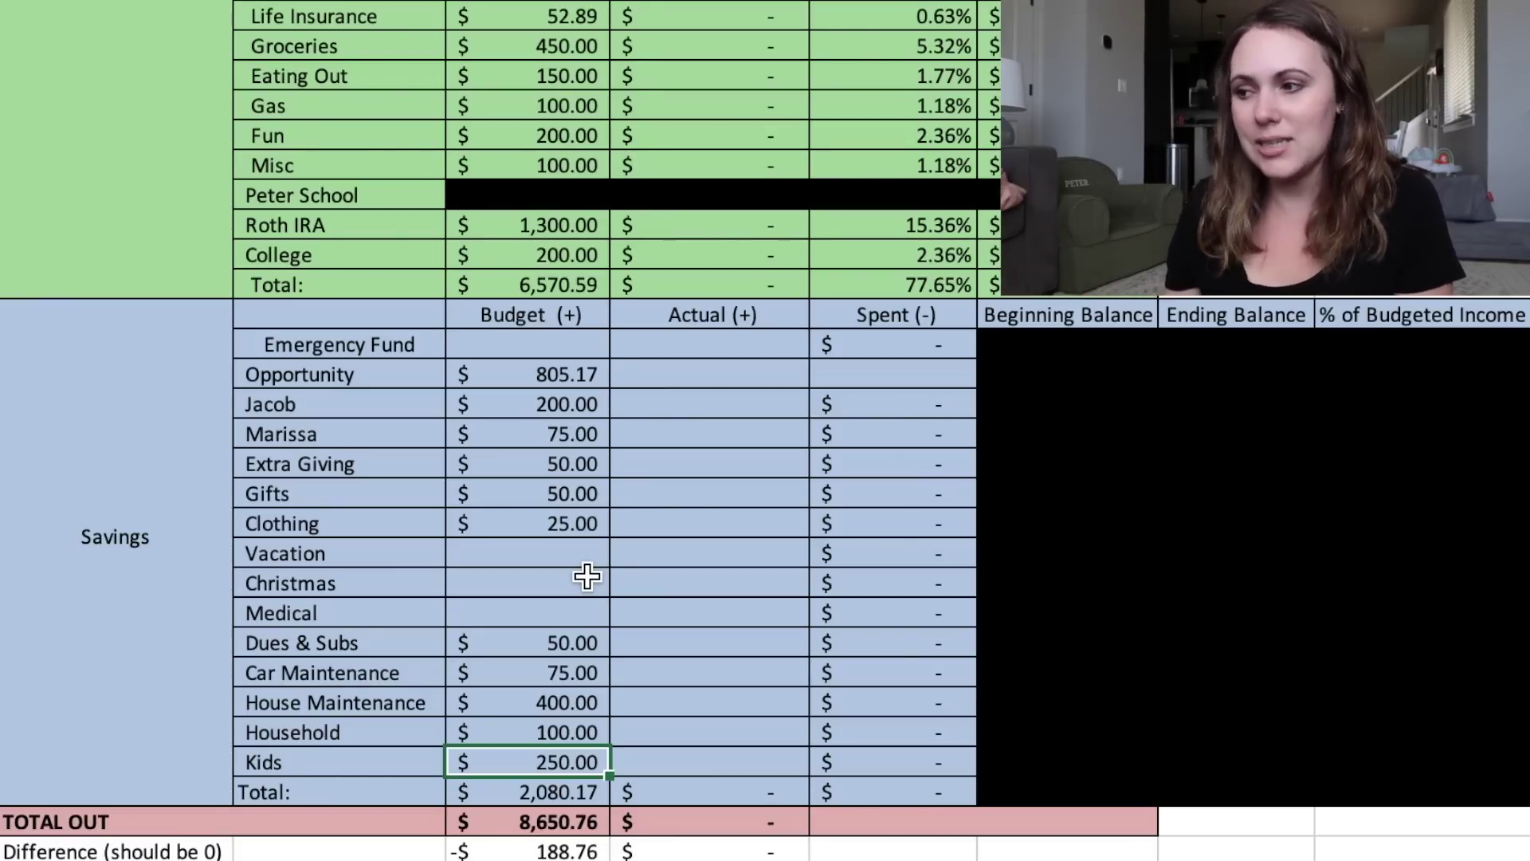
pyautogui.press('Down')
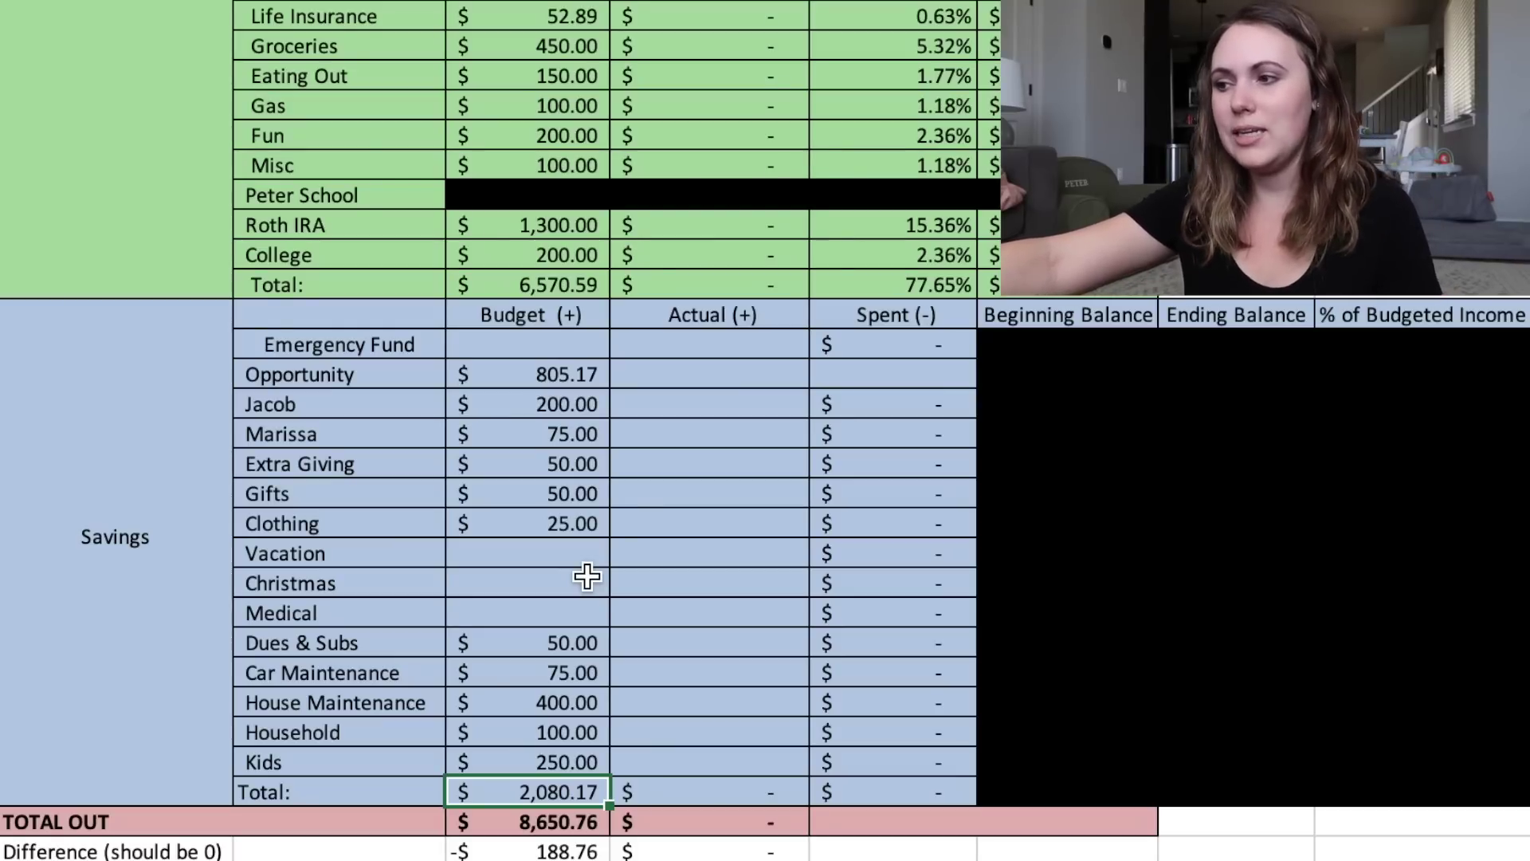
pyautogui.press('Down')
pyautogui.press('Down')
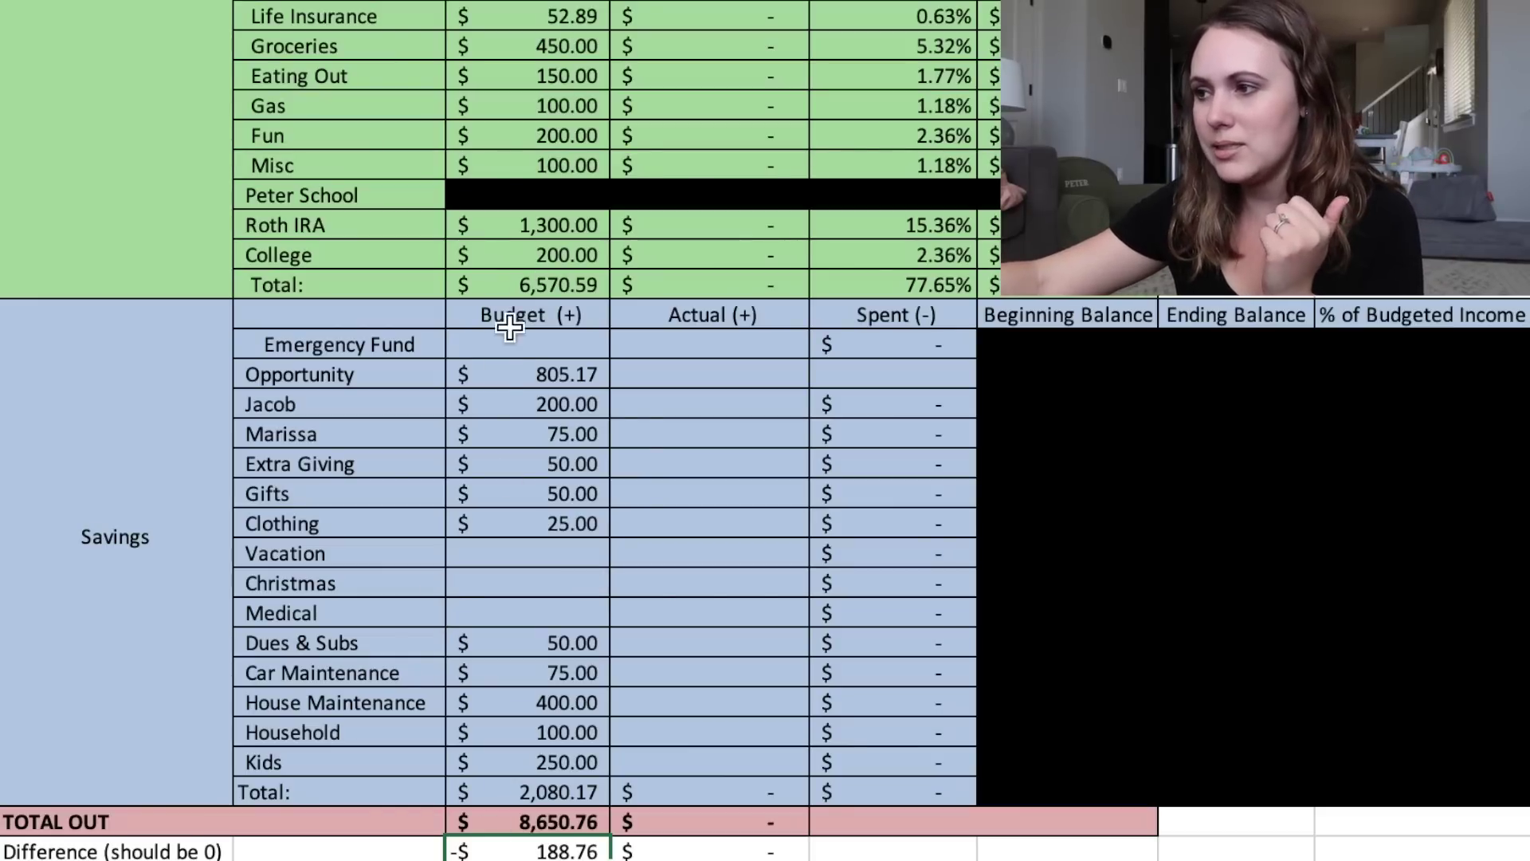
# Step: Replace Opportunity's 805.17 budget with 616.41, bringing the Difference to zero
pyautogui.click(506, 373)
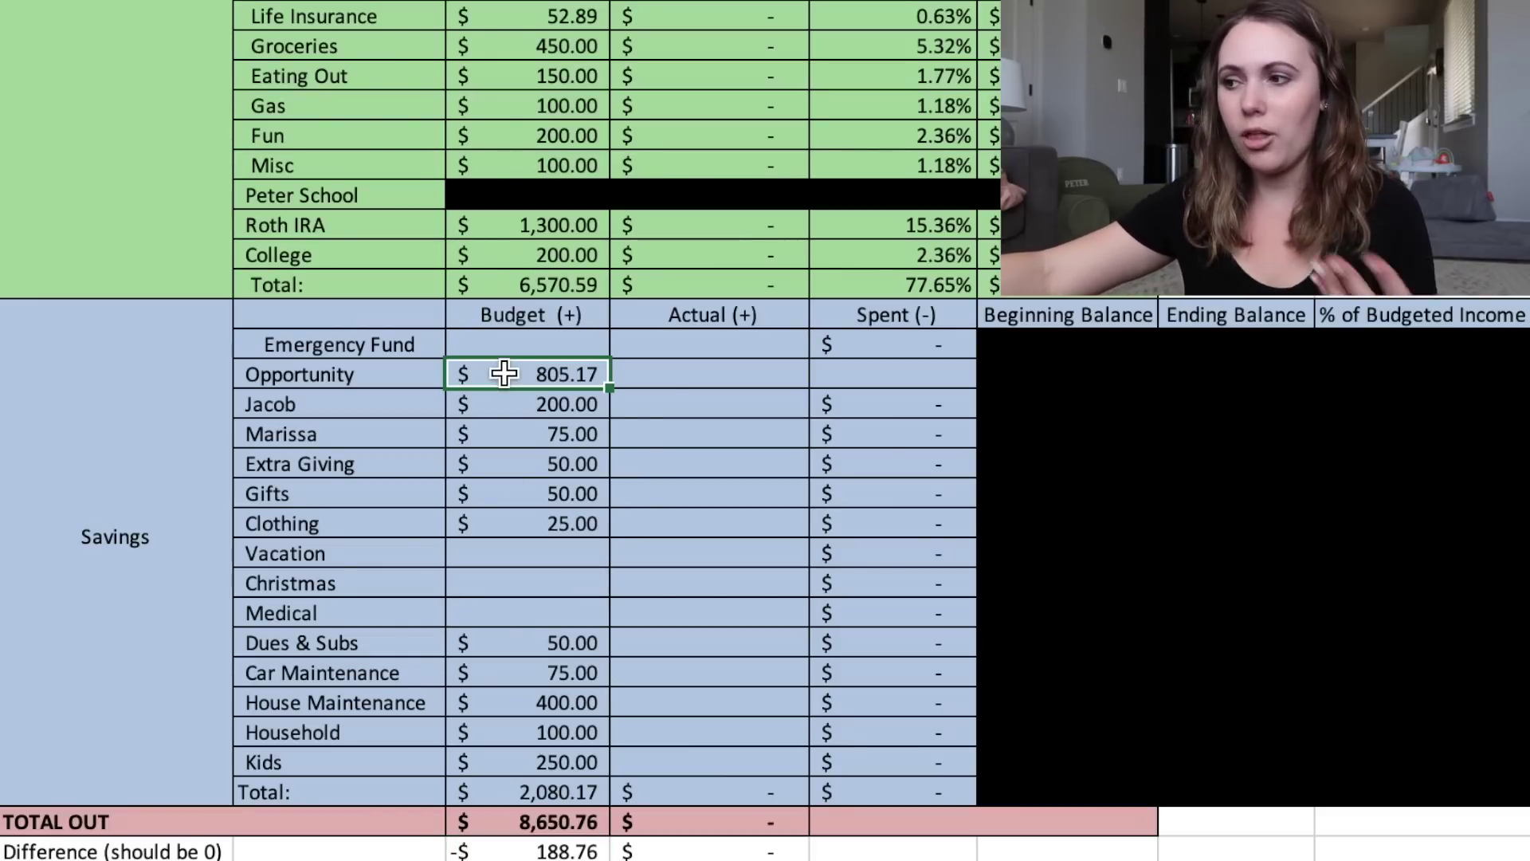
pyautogui.press('Delete')
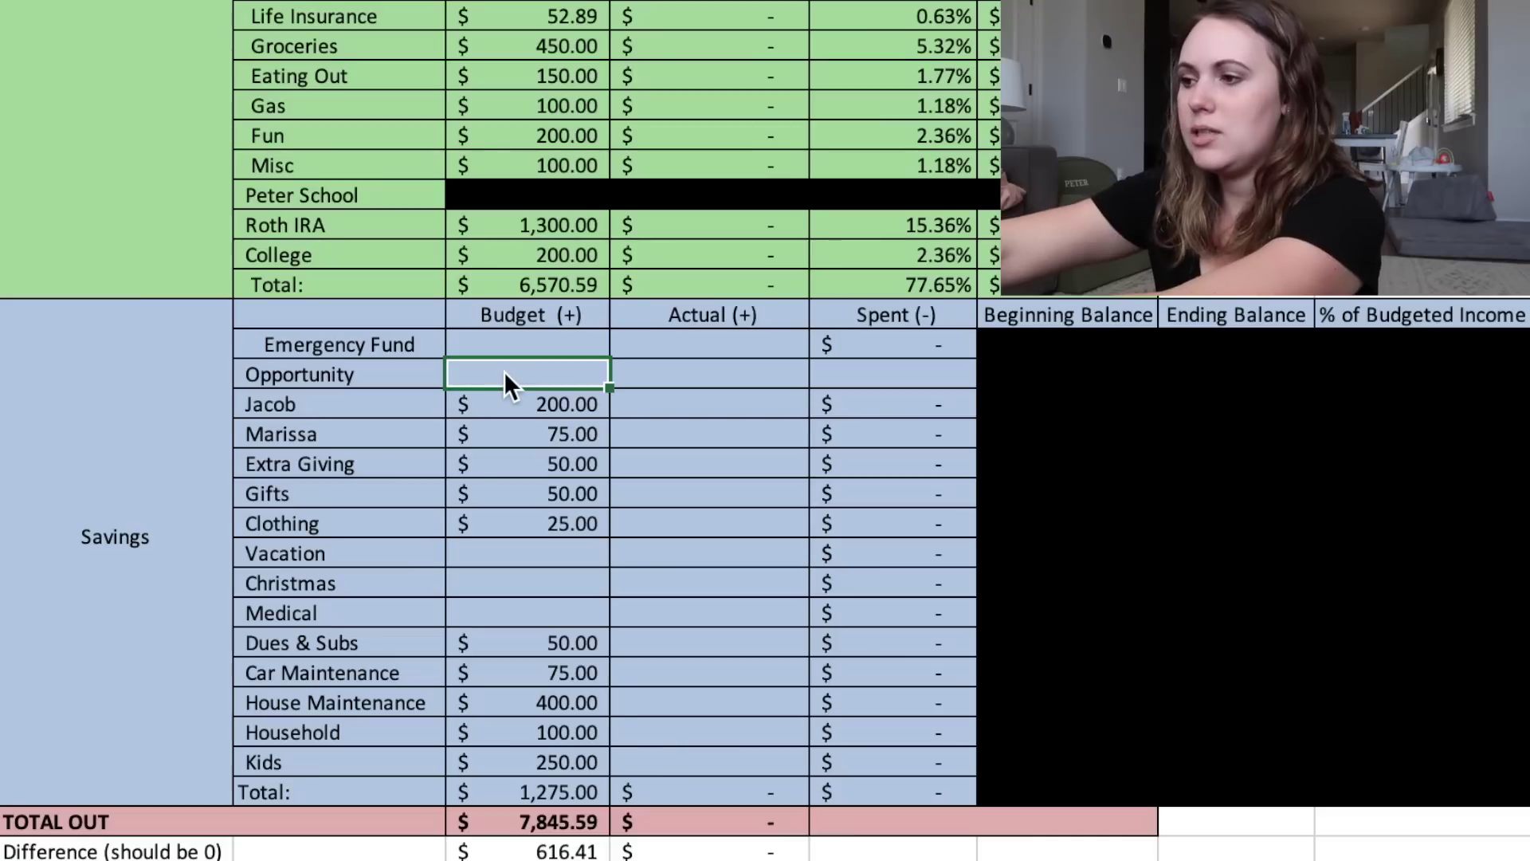
pyautogui.write('616>')
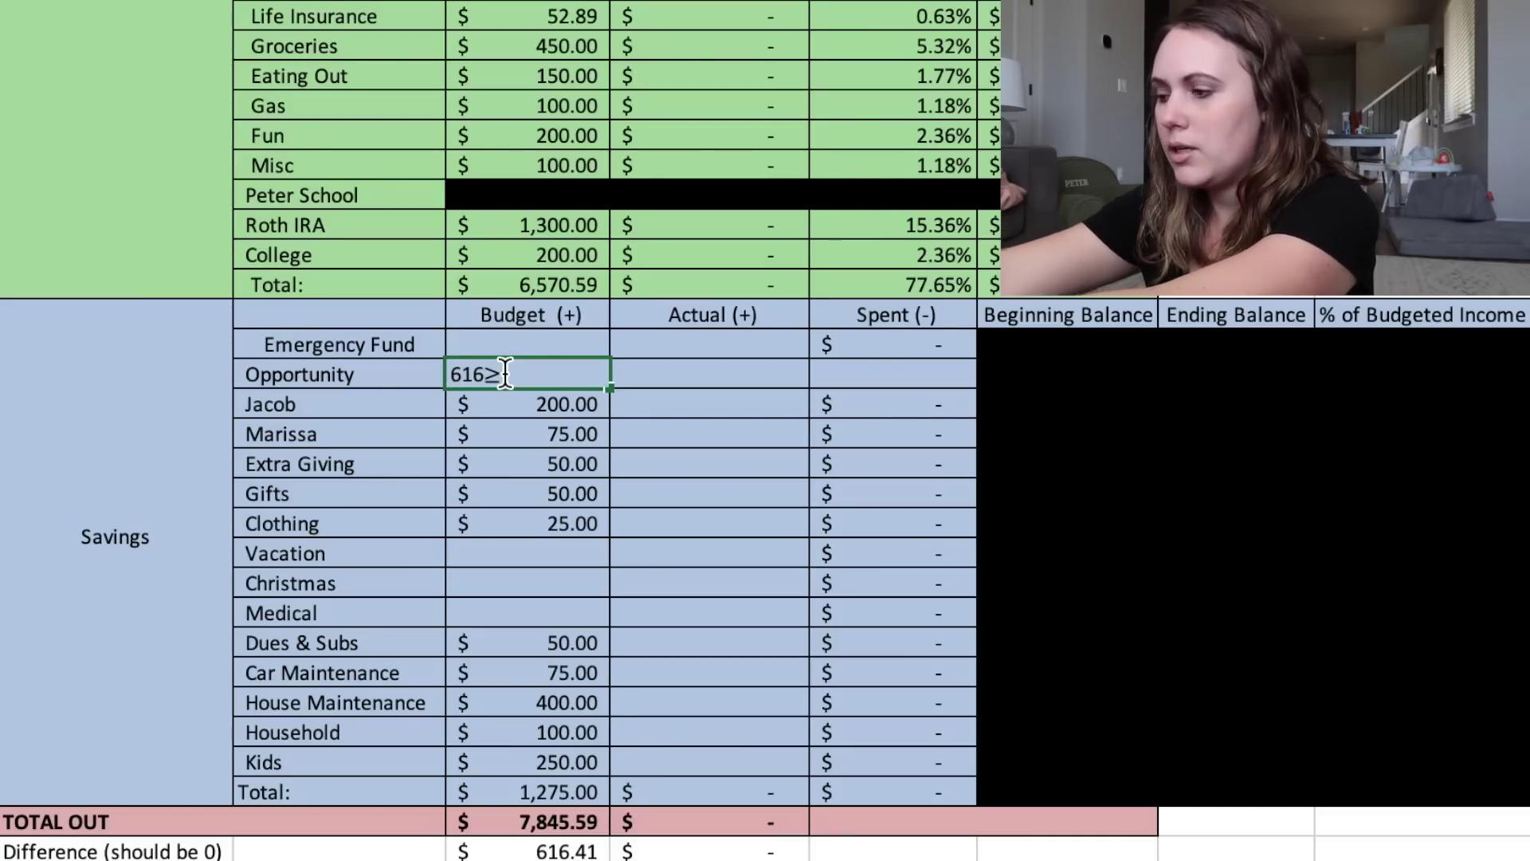
pyautogui.press('BackSpace')
pyautogui.write('.41')
pyautogui.press('Return')
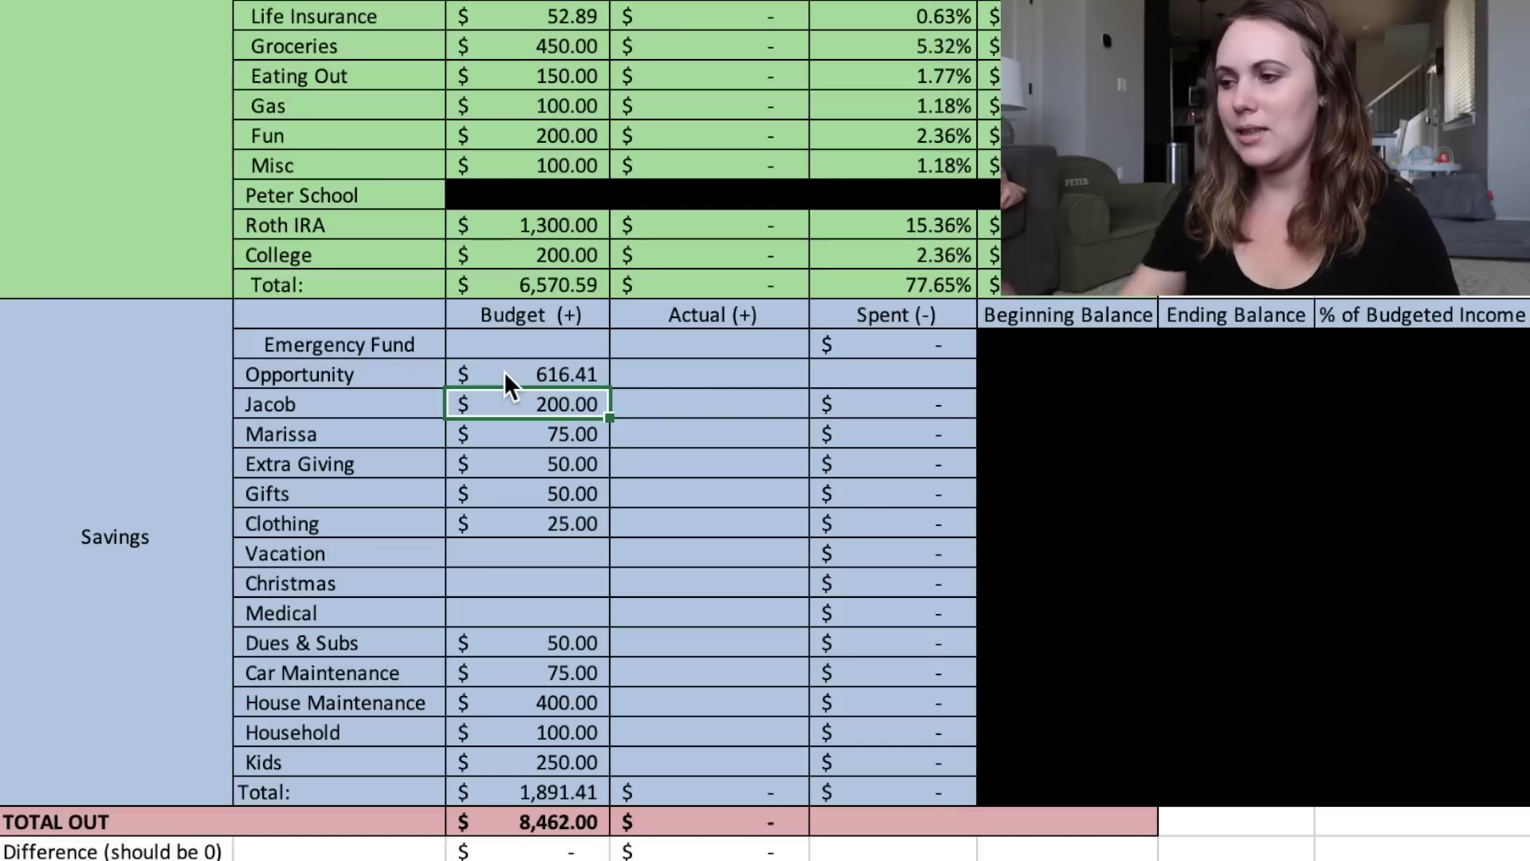